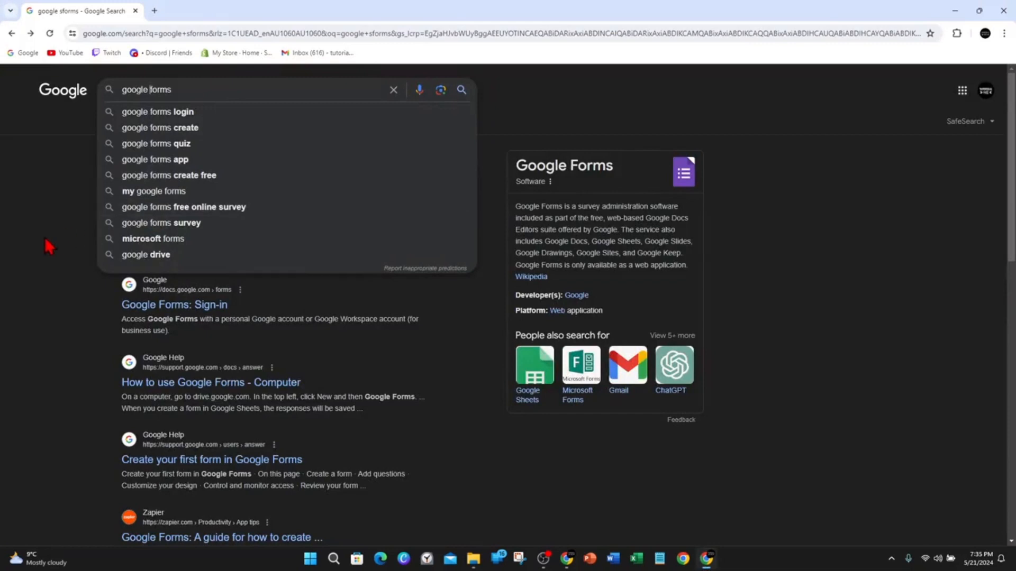
# Open Google Forms from the search results, sign in, and start a blank form.
pyautogui.click(44, 238)
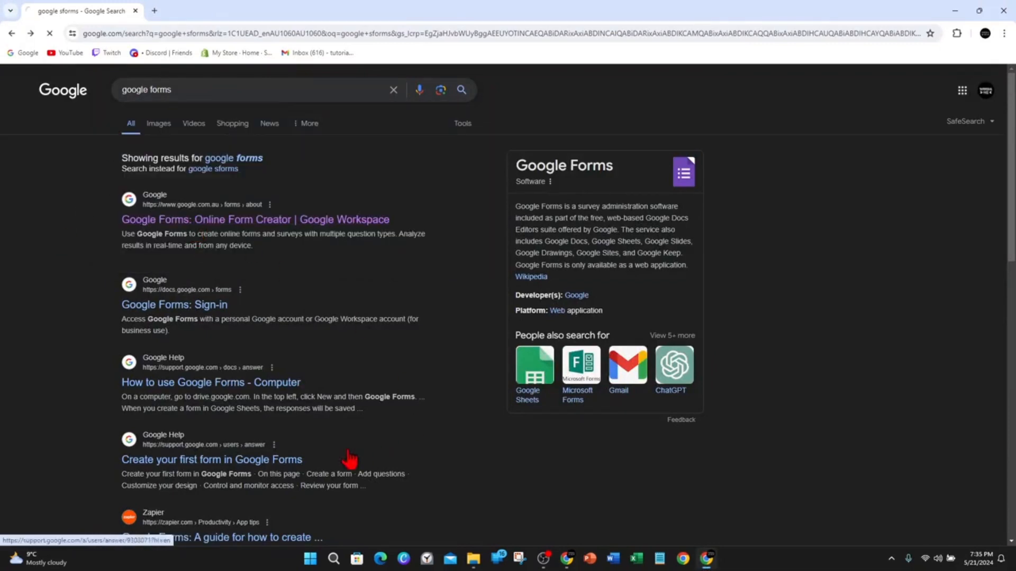
pyautogui.click(284, 219)
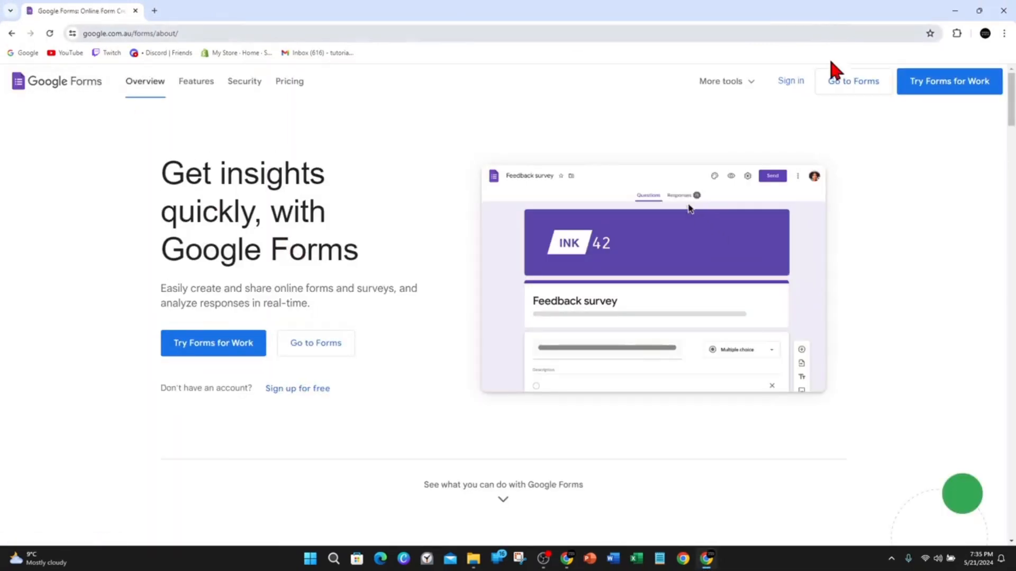
pyautogui.click(792, 87)
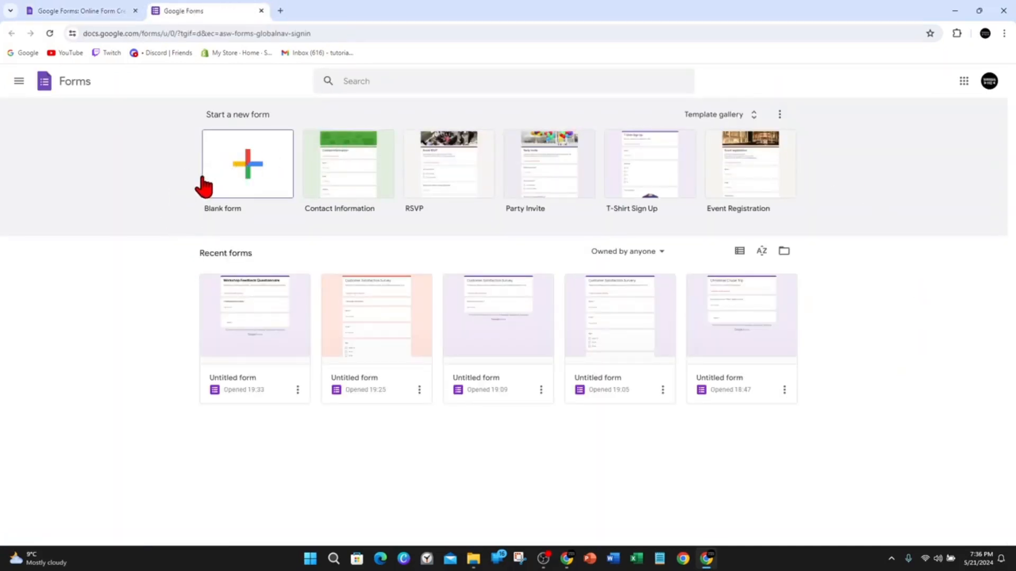
pyautogui.click(244, 172)
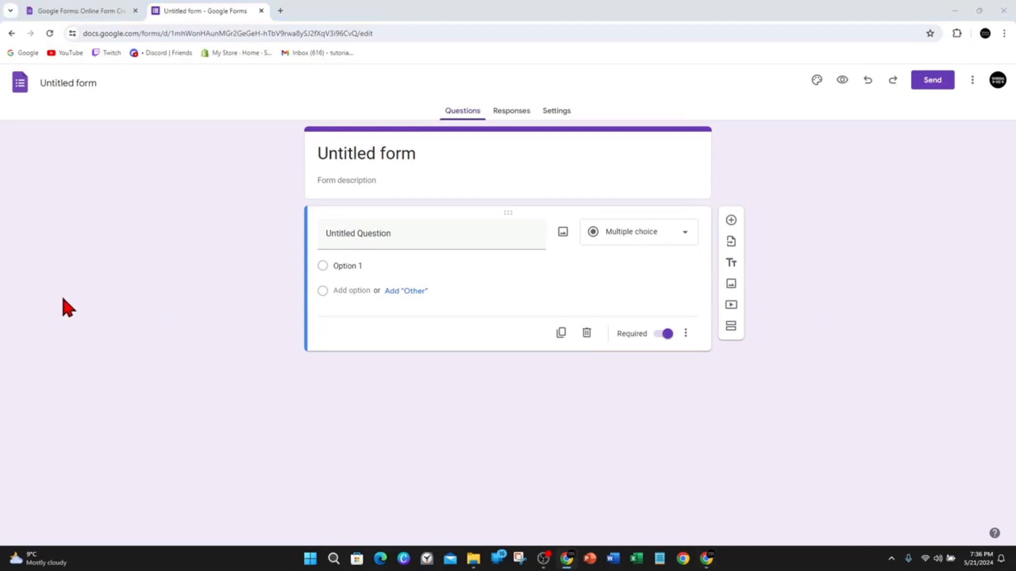
# Title the form "Workshop Feedback Questionnaire" and set its description to "Thank you for attending our workshop. We value your feedback to improve future sessions.".
pyautogui.click(332, 153)
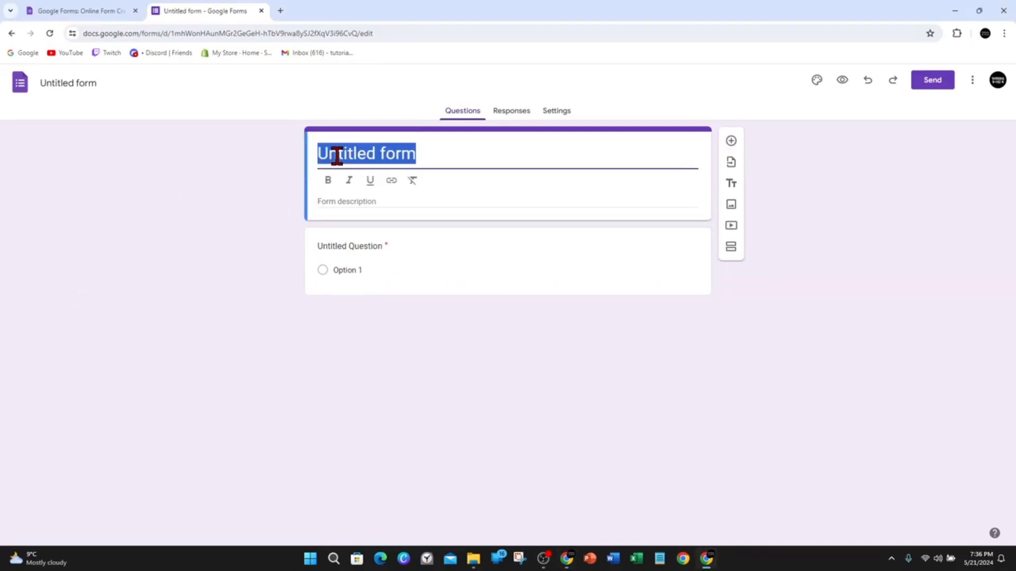
pyautogui.write('Workshop Feedback Questionnaire')
pyautogui.click(205, 186)
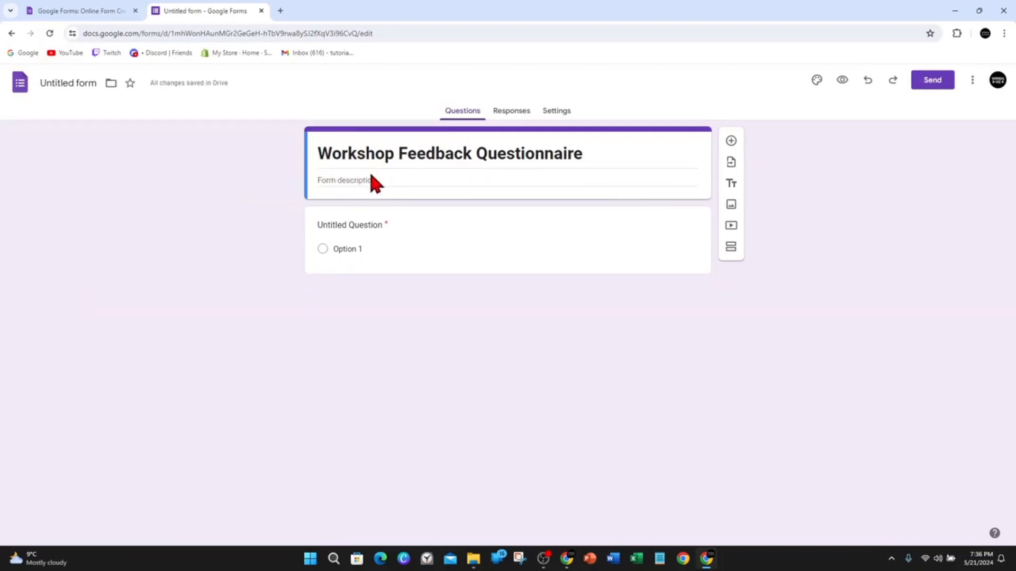
pyautogui.hotkey('alt', 'Tab')
pyautogui.click(387, 184)
pyautogui.write('Thank you for attending our workshop. We value your feedback to improve future sessions.')
pyautogui.click(155, 198)
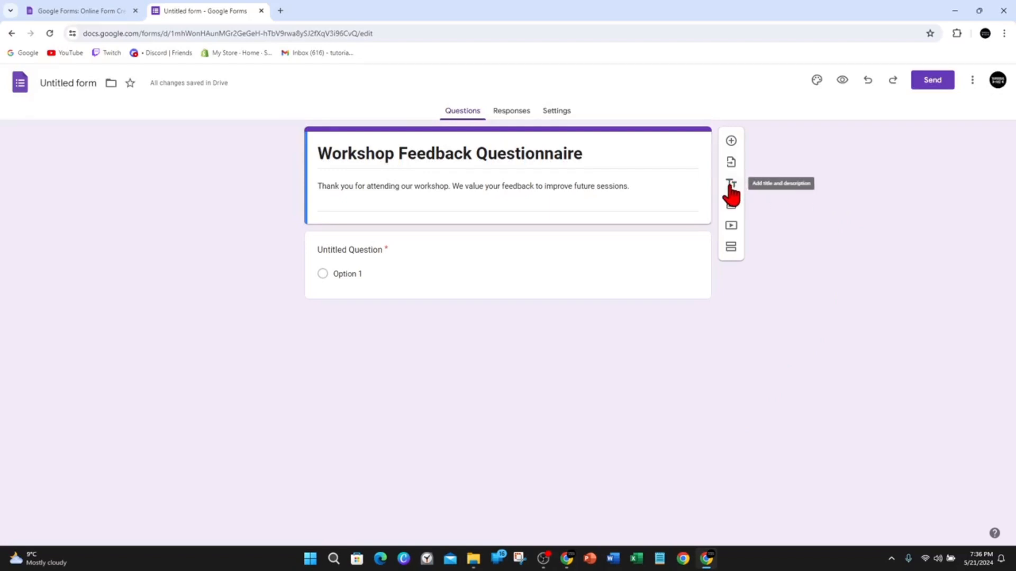
# Add a title and description block below the form header, titled "1. Participant Information".
pyautogui.click(731, 185)
pyautogui.hotkey('alt', 'Tab')
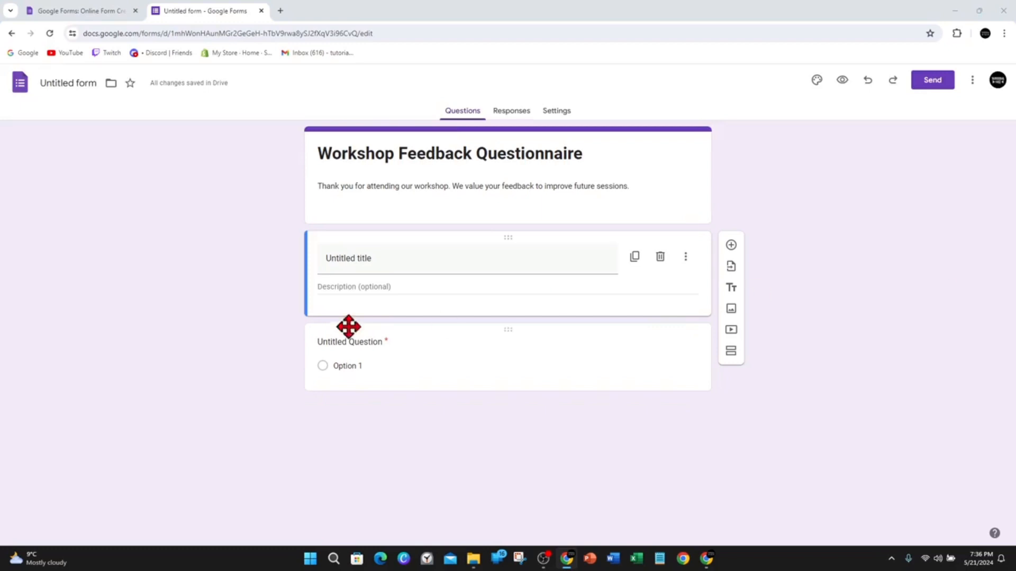
pyautogui.click(376, 265)
pyautogui.write('1. Participant Information')
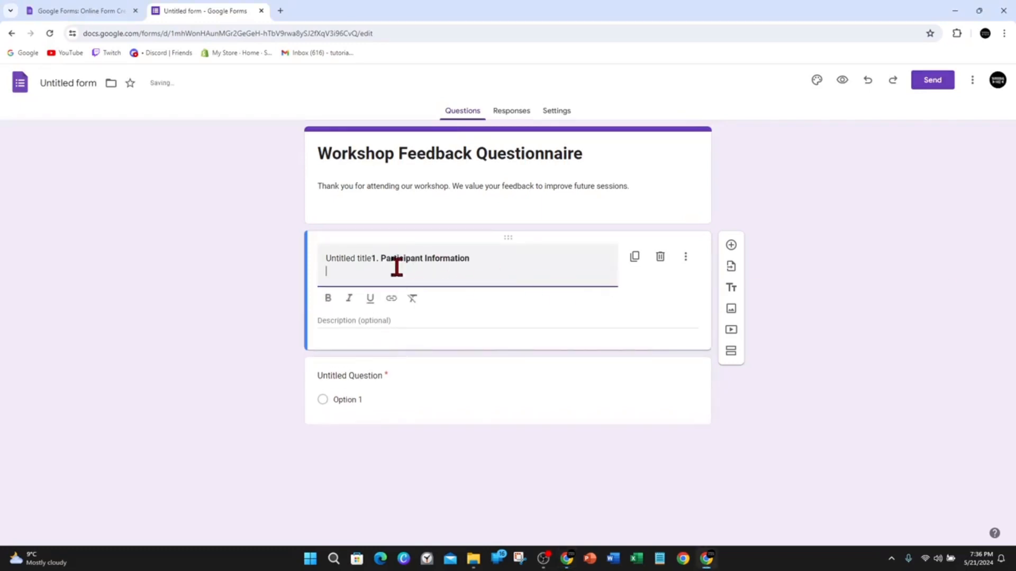
pyautogui.moveTo(375, 261); pyautogui.dragTo(230, 263)
pyautogui.write('1')
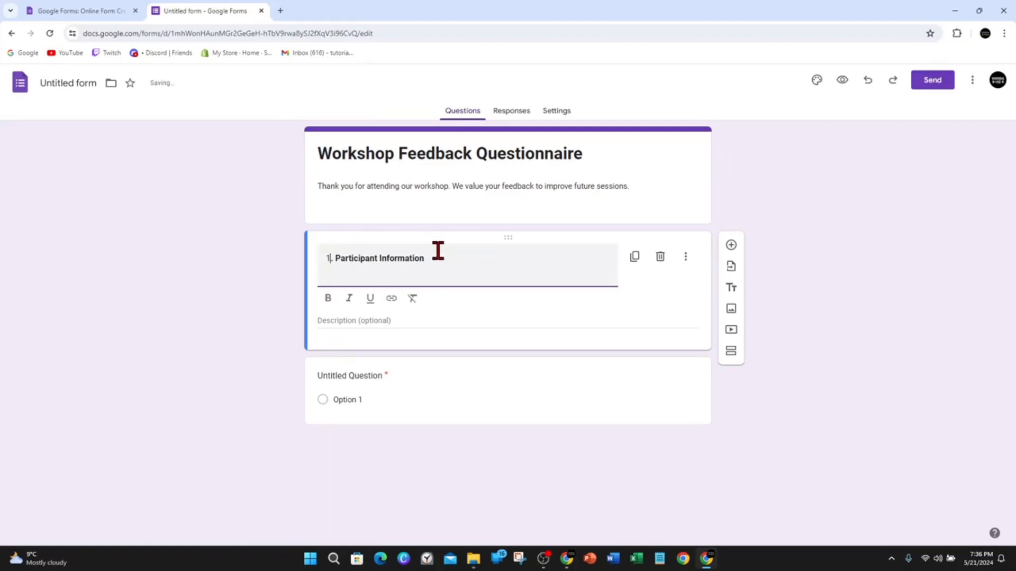
# Format the whole "1. Participant Information" title as bold italic.
pyautogui.moveTo(426, 258); pyautogui.dragTo(297, 265)
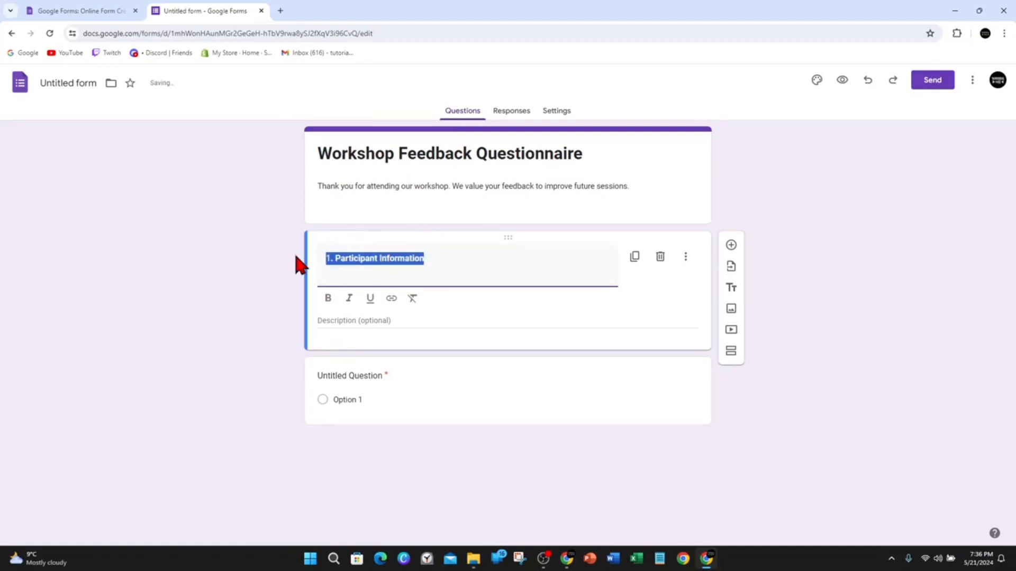
pyautogui.click(350, 298)
pyautogui.click(328, 297)
pyautogui.click(332, 300)
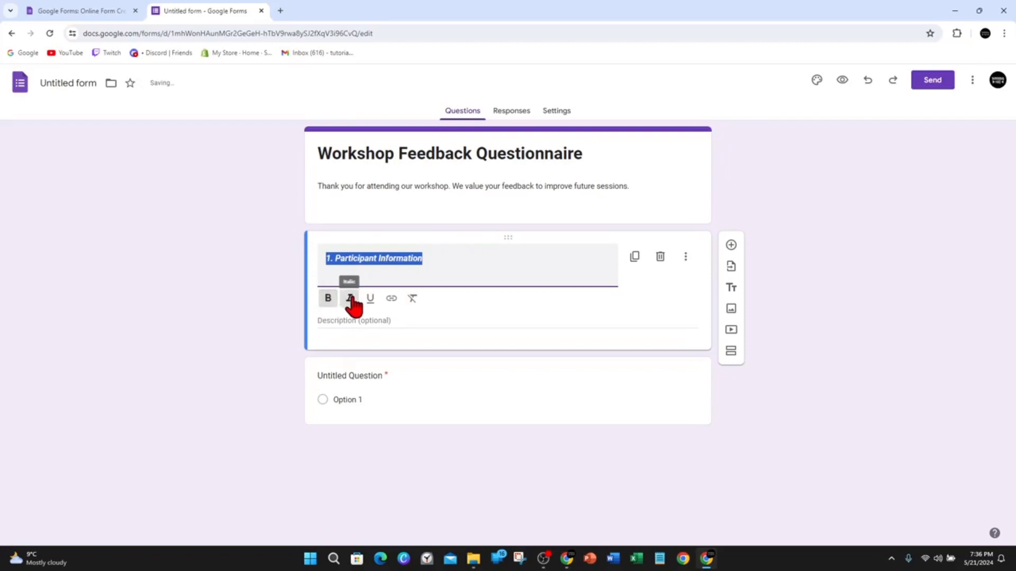
pyautogui.click(261, 275)
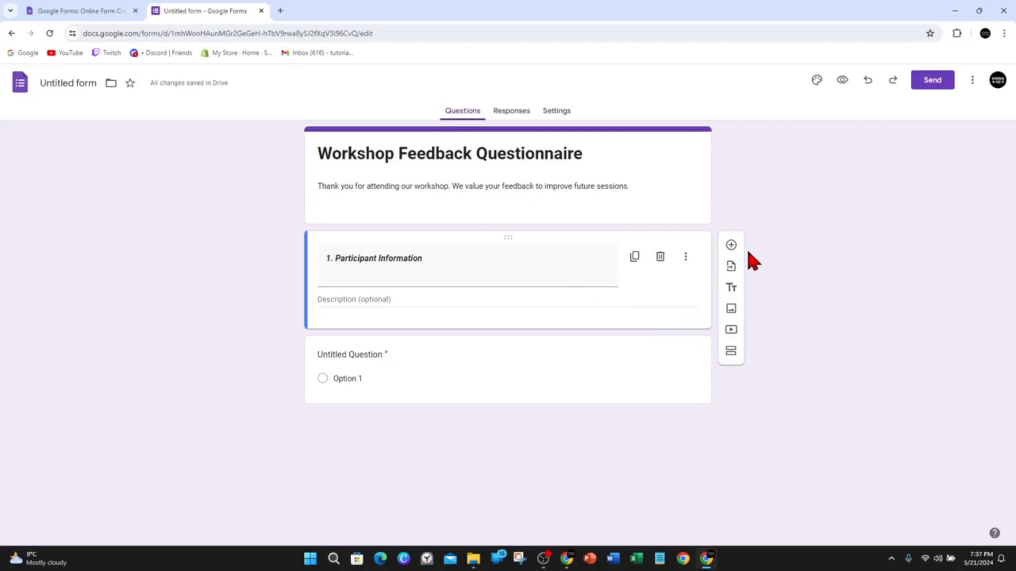
# Add a required short-answer question "a. What is your name?" below the Participant Information title.
pyautogui.click(730, 245)
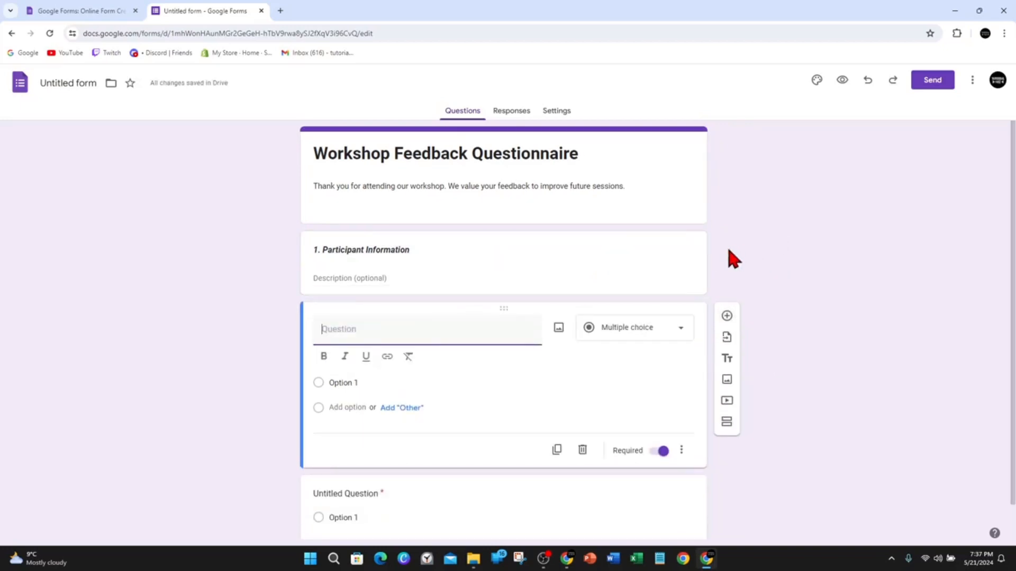
pyautogui.hotkey('alt', 'Tab')
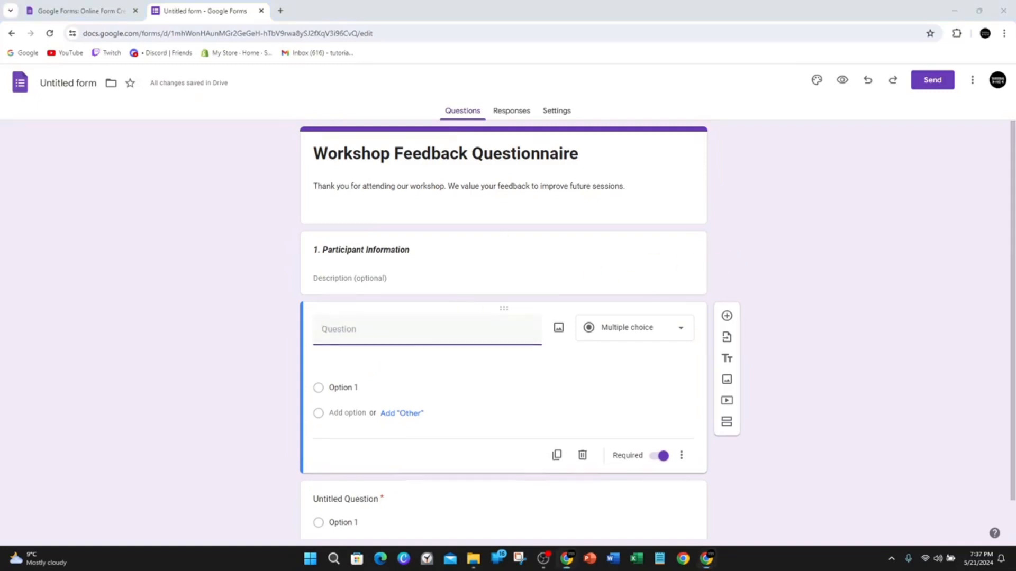
pyautogui.click(376, 339)
pyautogui.write('a. What is your name?')
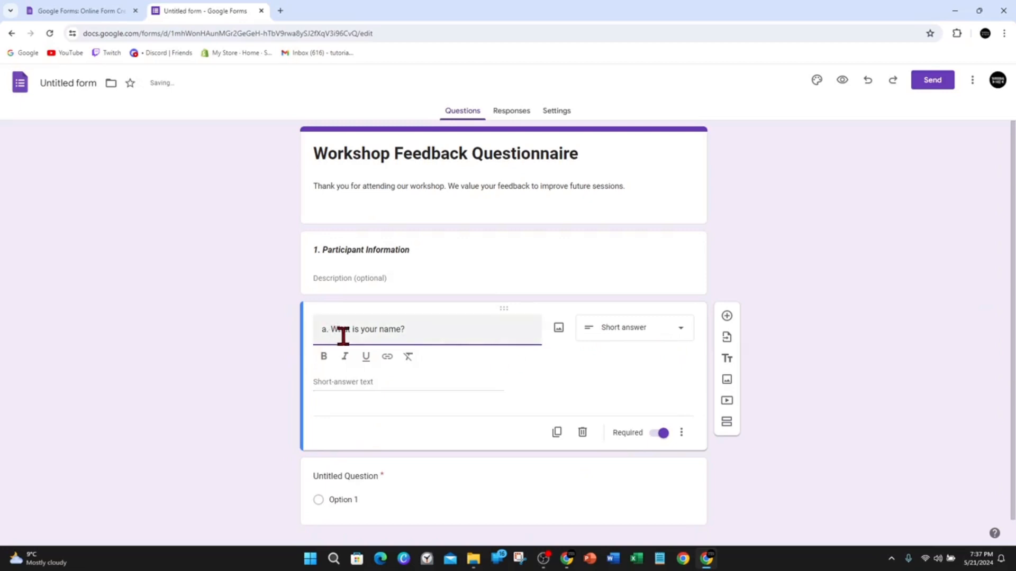
# Add a required short-answer question "b. What is your email address?" below the name question.
pyautogui.click(726, 316)
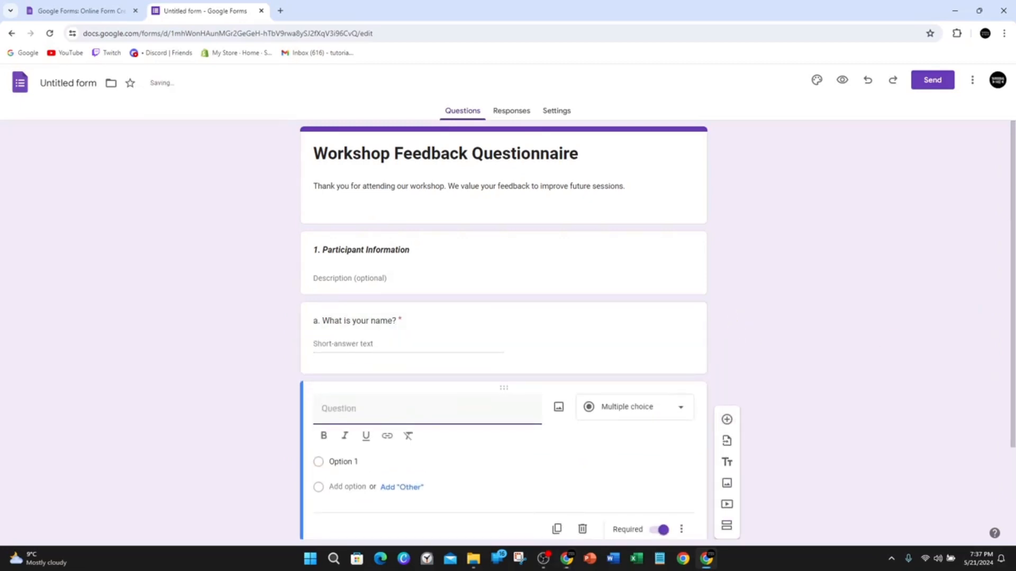
pyautogui.hotkey('alt', 'Tab')
pyautogui.click(336, 408)
pyautogui.write('b. What is your email address?')
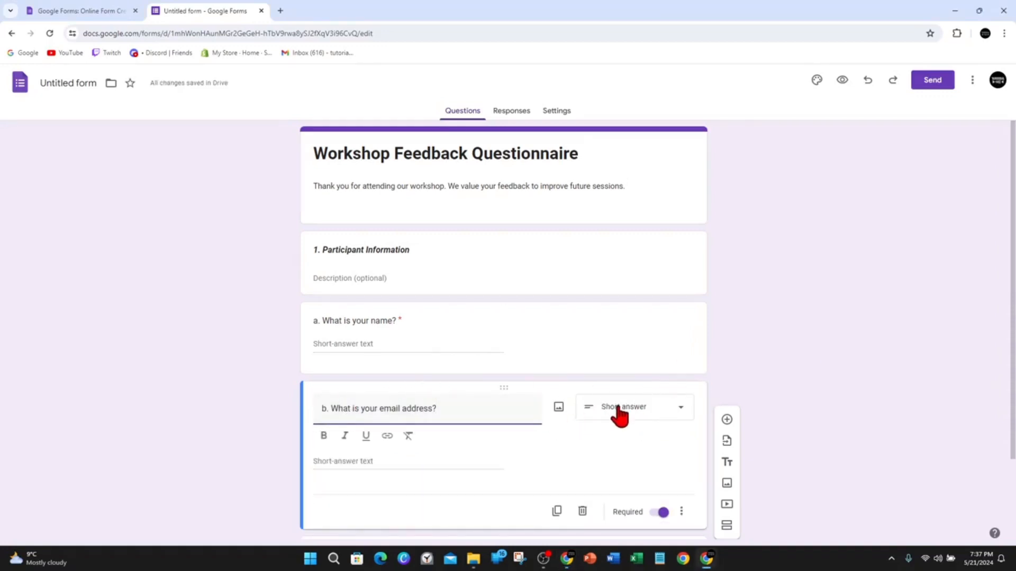
# Add another required short-answer question below the email question, reusing the text "b. What is your email address?".
pyautogui.click(726, 419)
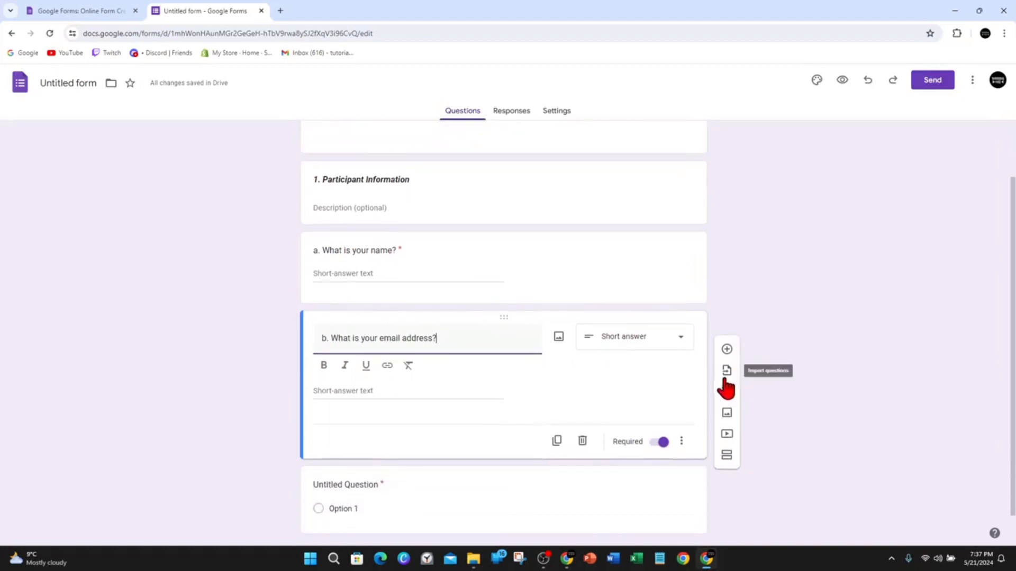
pyautogui.click(727, 349)
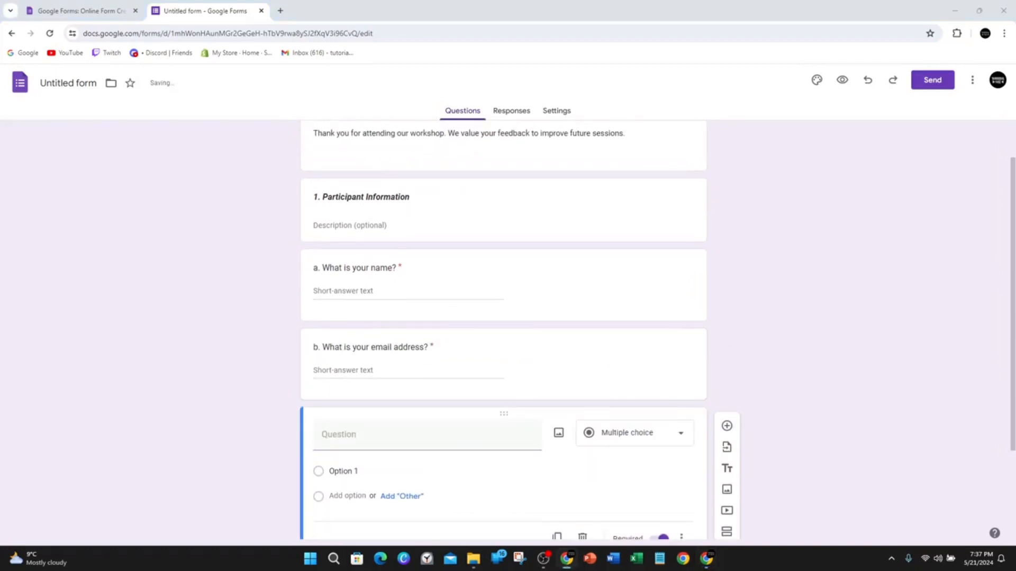
pyautogui.click(370, 431)
pyautogui.write('b. What is your email address?')
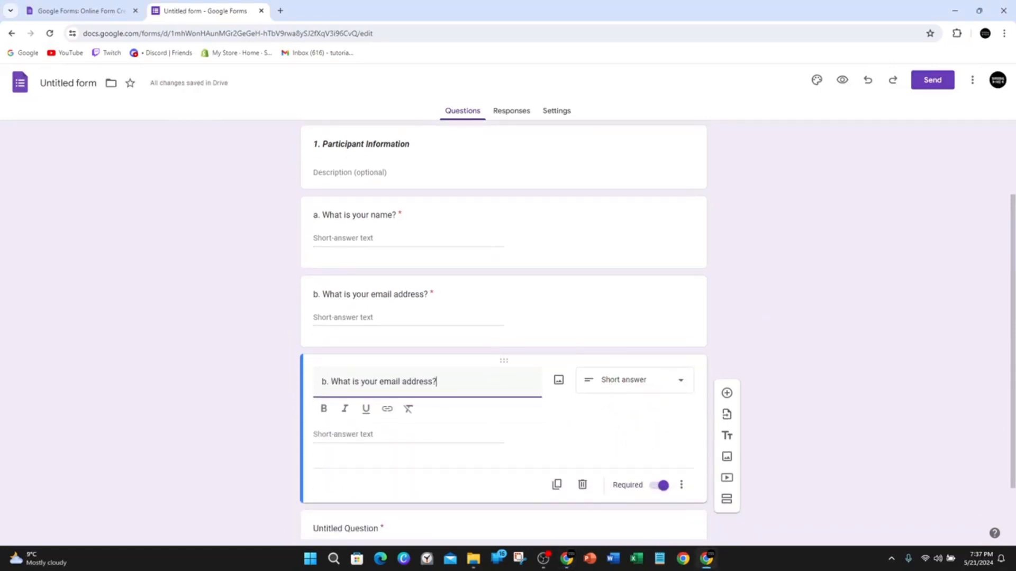
pyautogui.click(849, 361)
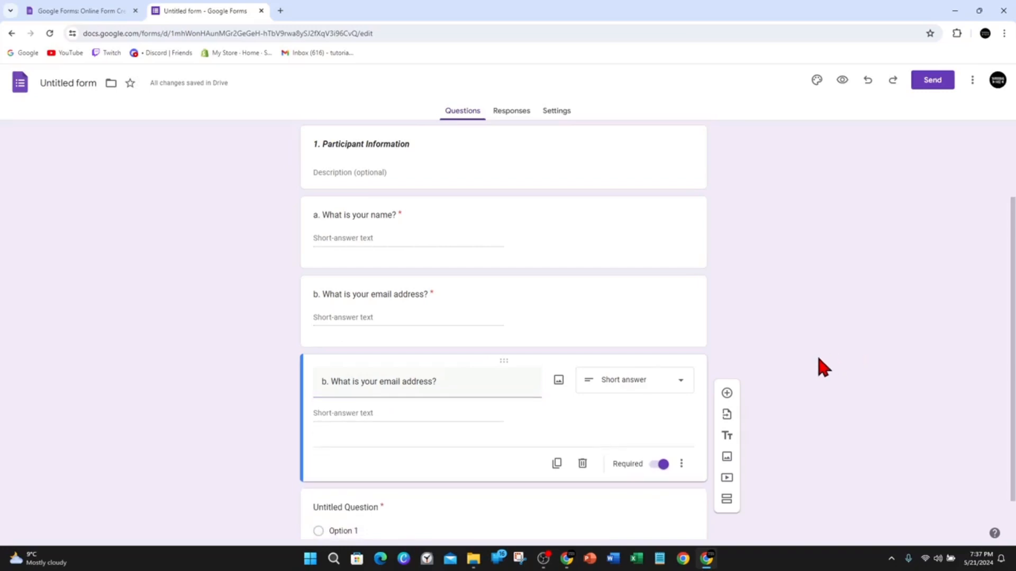
# Add a title and description block below the last email question, titled "2. Overall Experience".
pyautogui.scroll(-1, 760, 365)
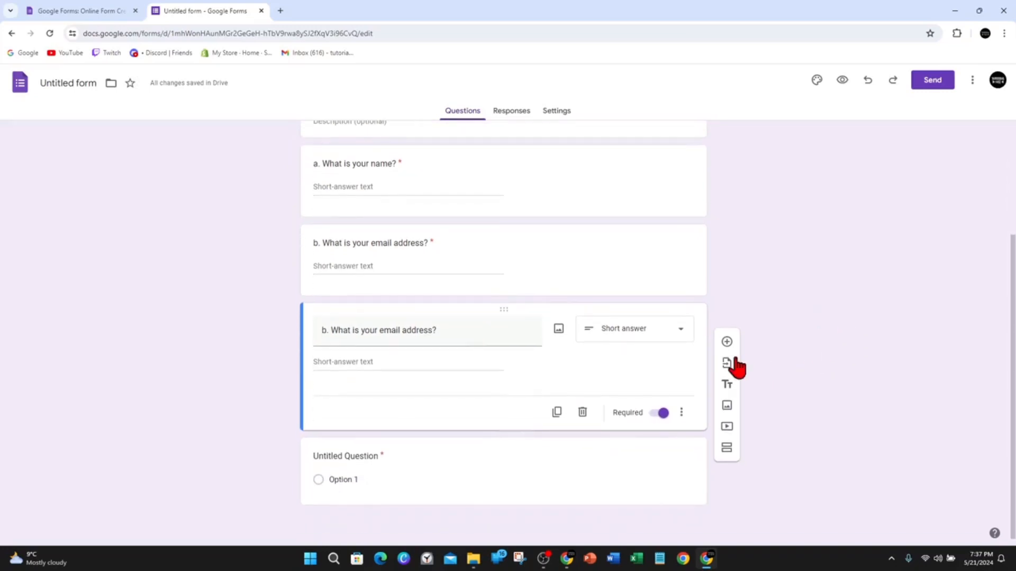
pyautogui.click(728, 385)
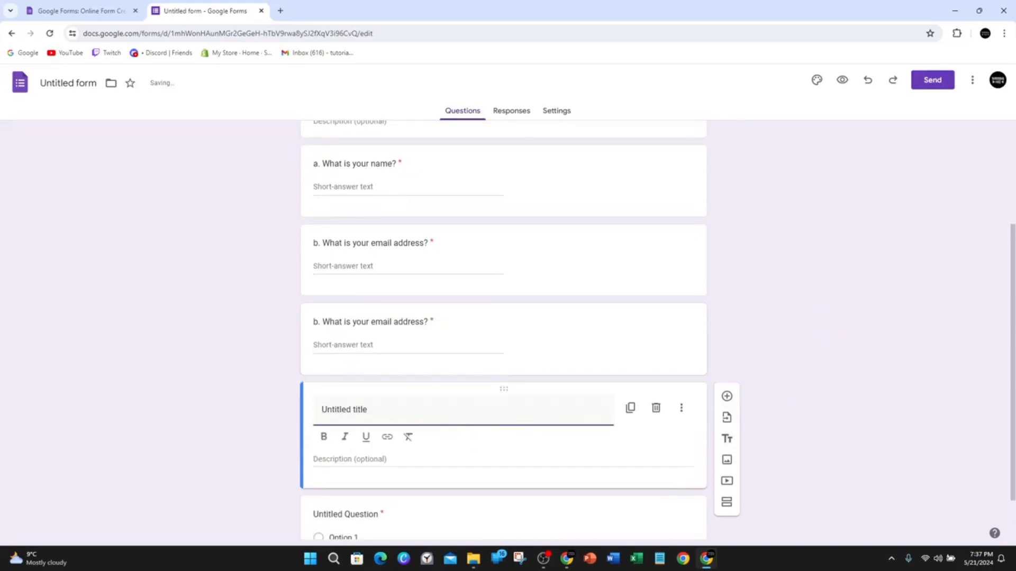
pyautogui.hotkey('alt', 'Tab')
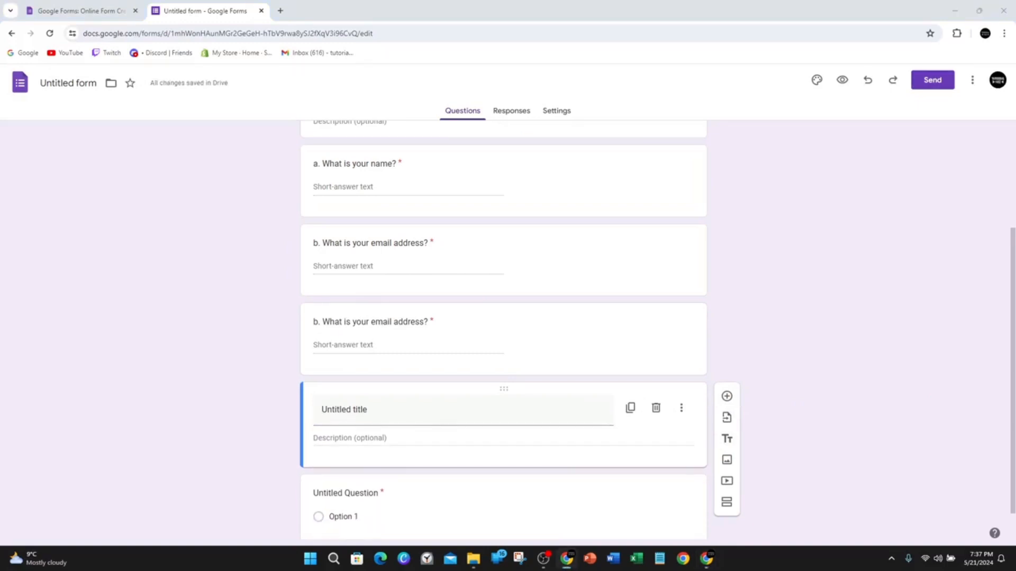
pyautogui.click(411, 418)
pyautogui.write('2. Overall Experience')
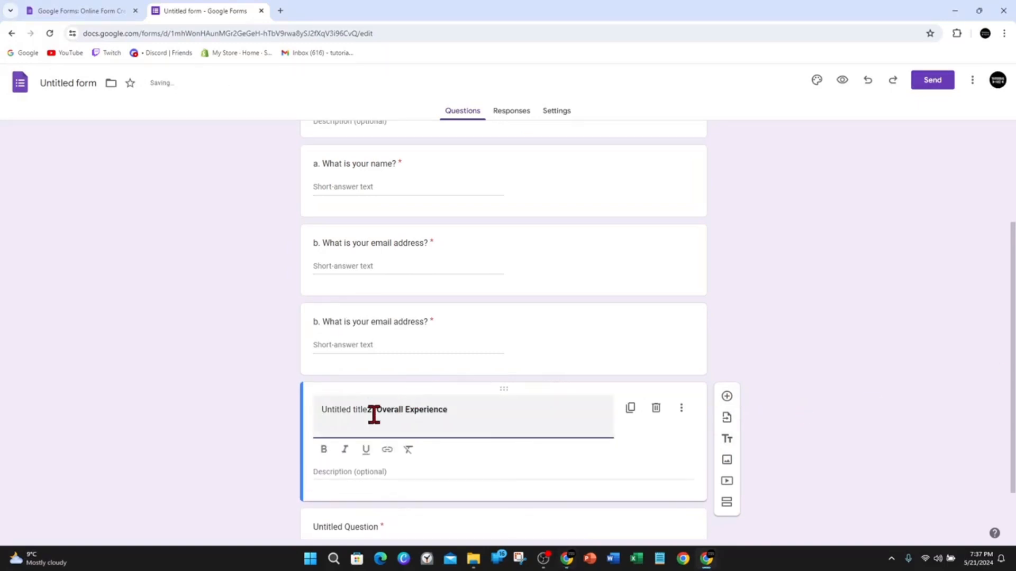
pyautogui.moveTo(369, 410); pyautogui.dragTo(260, 418)
pyautogui.press('BackSpace')
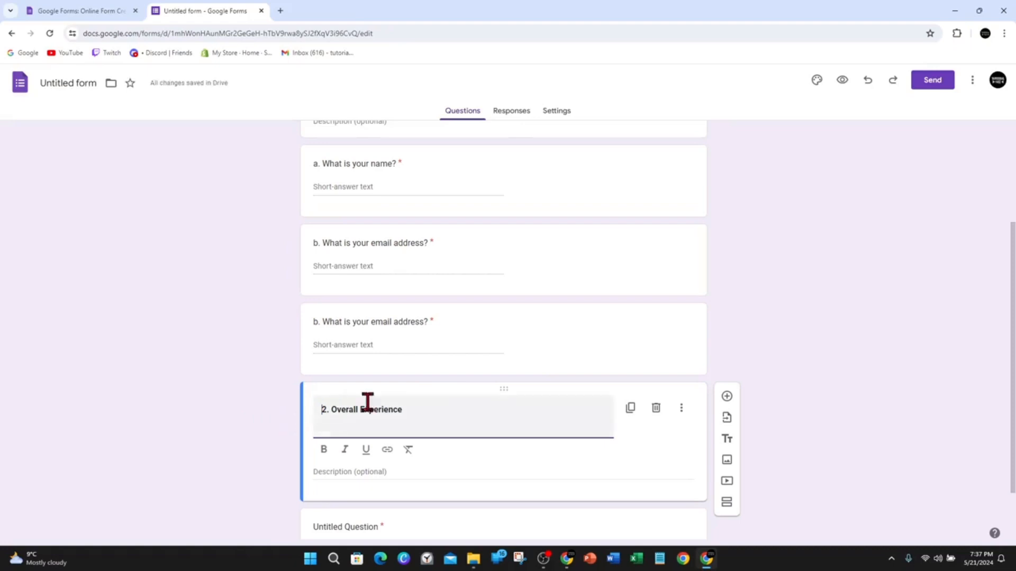
# Add the question "a. How would you rate your overall experience in the workshop?" below the Overall Experience title and set its type to Checkboxes.
pyautogui.click(727, 397)
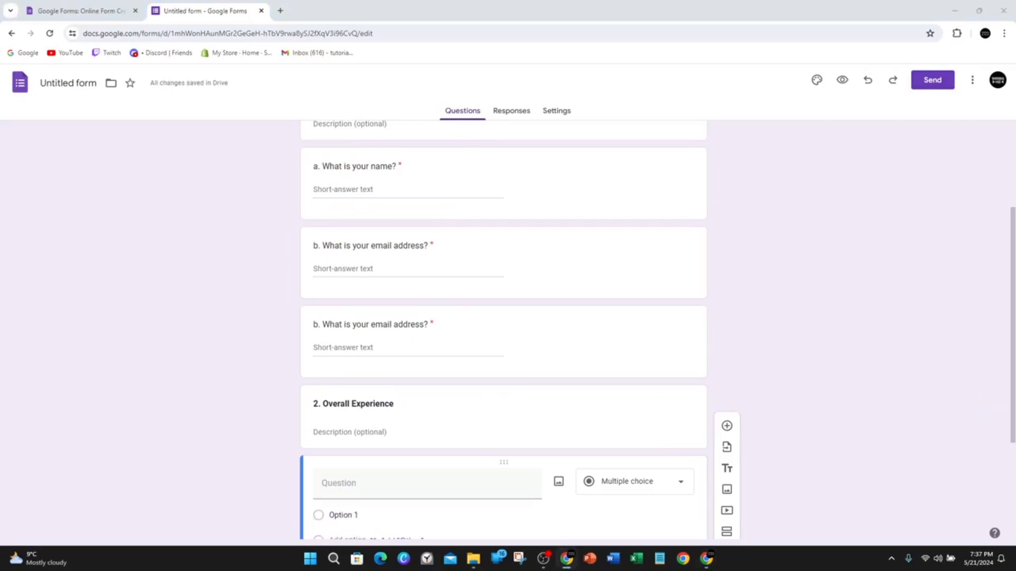
pyautogui.click(394, 474)
pyautogui.write('a. How would you rate your overall experience in the workshop?')
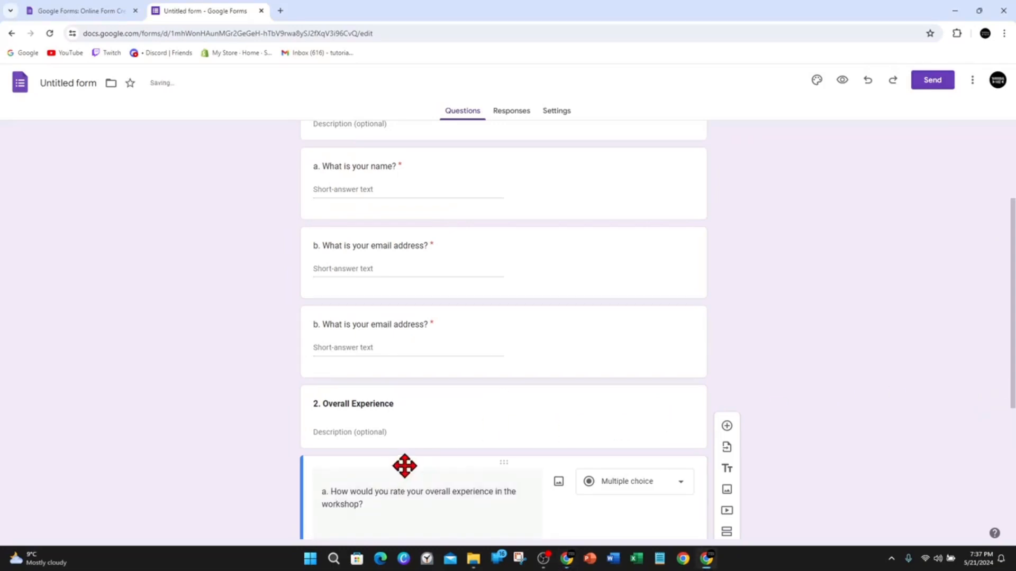
pyautogui.click(679, 482)
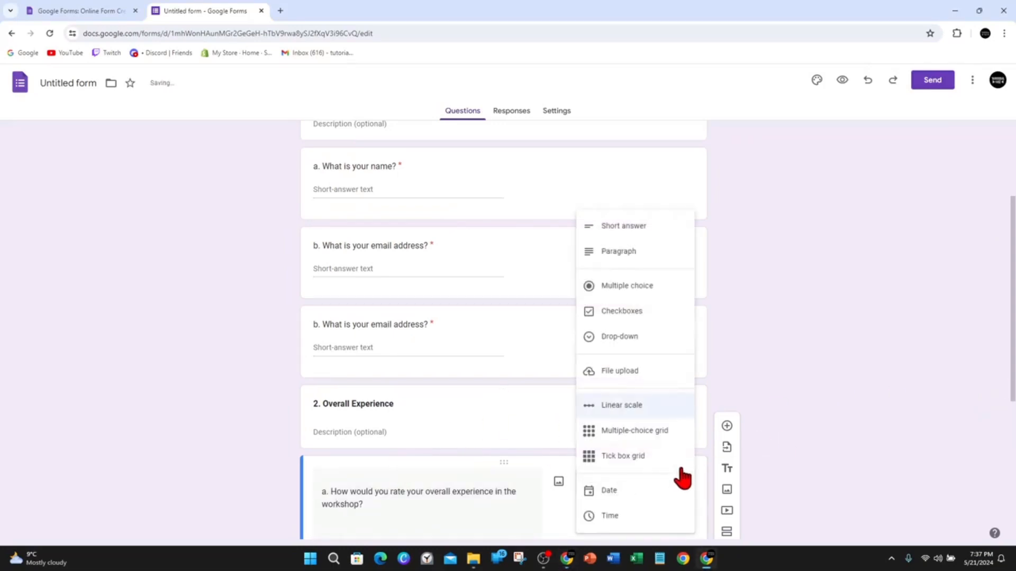
pyautogui.click(652, 235)
pyautogui.click(651, 483)
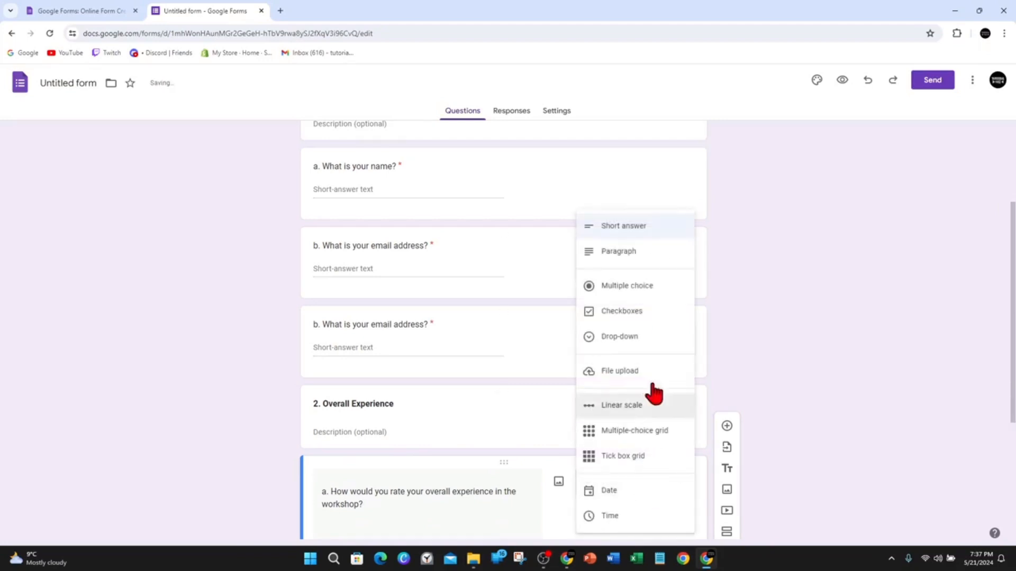
pyautogui.click(654, 316)
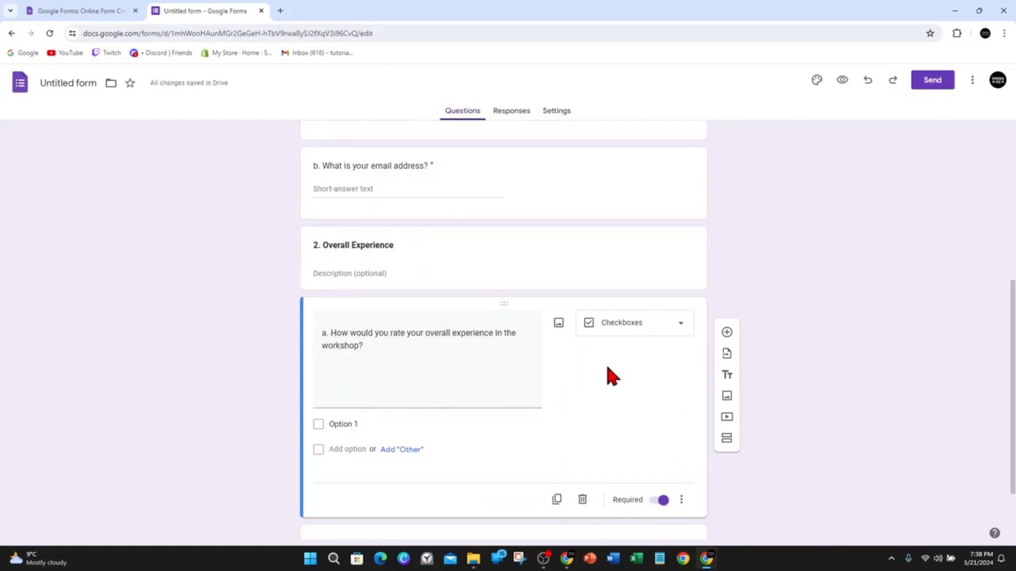
# Name the first answer option of the overall experience question "Excellent" and add the options "Good", "Fair" and "Poor".
pyautogui.click(331, 425)
pyautogui.hotkey('alt', 'Tab')
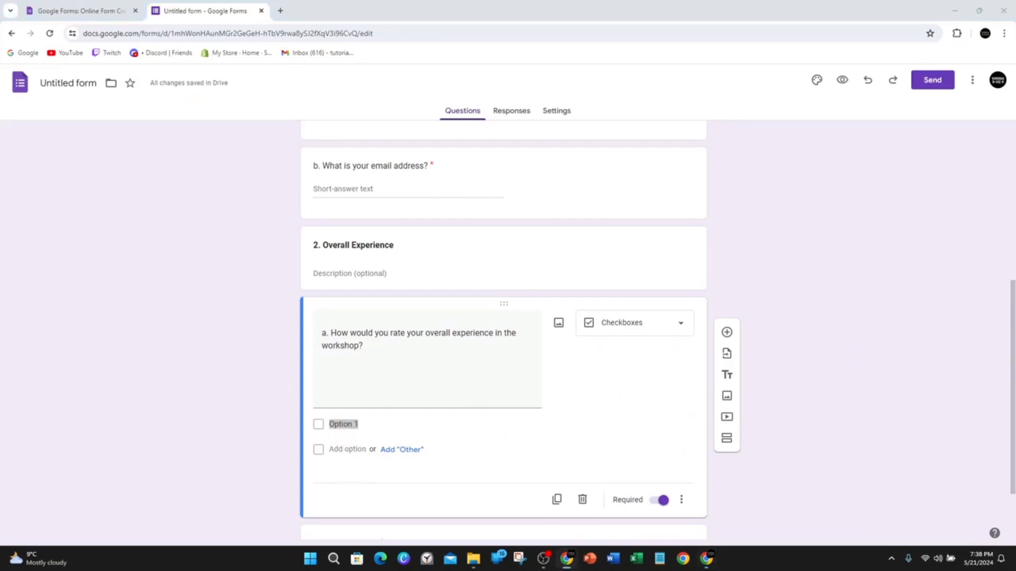
pyautogui.click(354, 425)
pyautogui.write('Excellent')
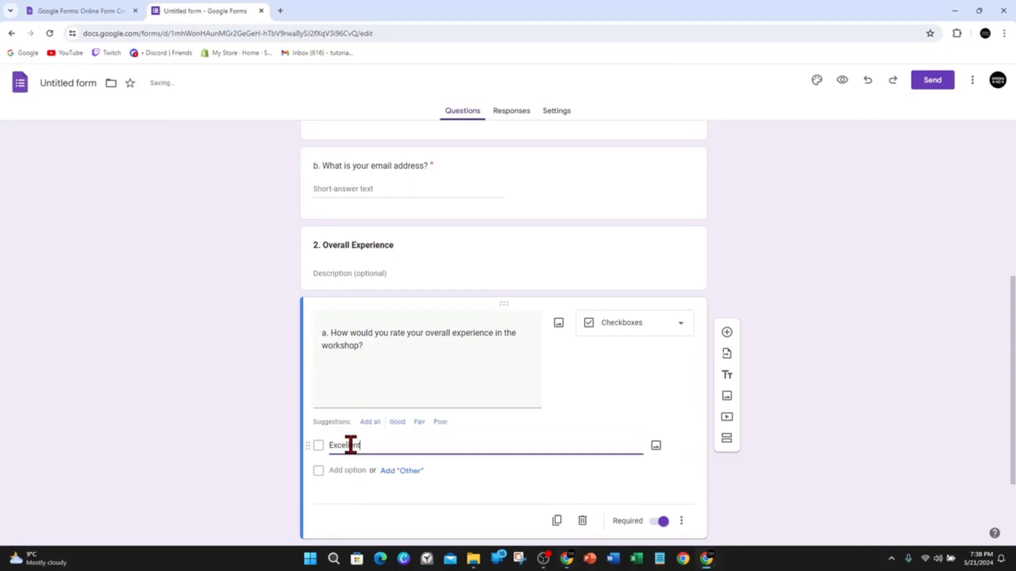
pyautogui.click(339, 471)
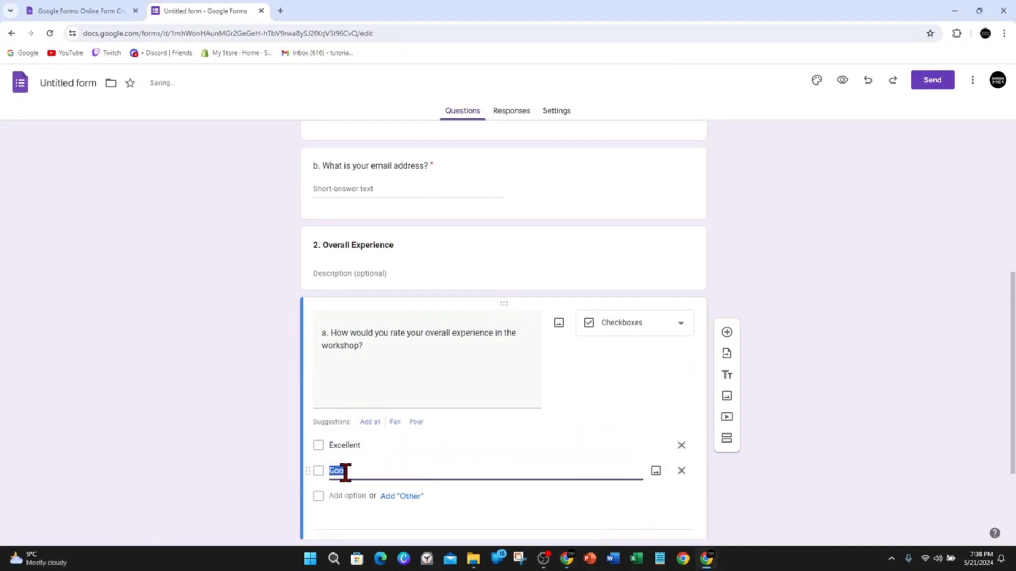
pyautogui.click(332, 496)
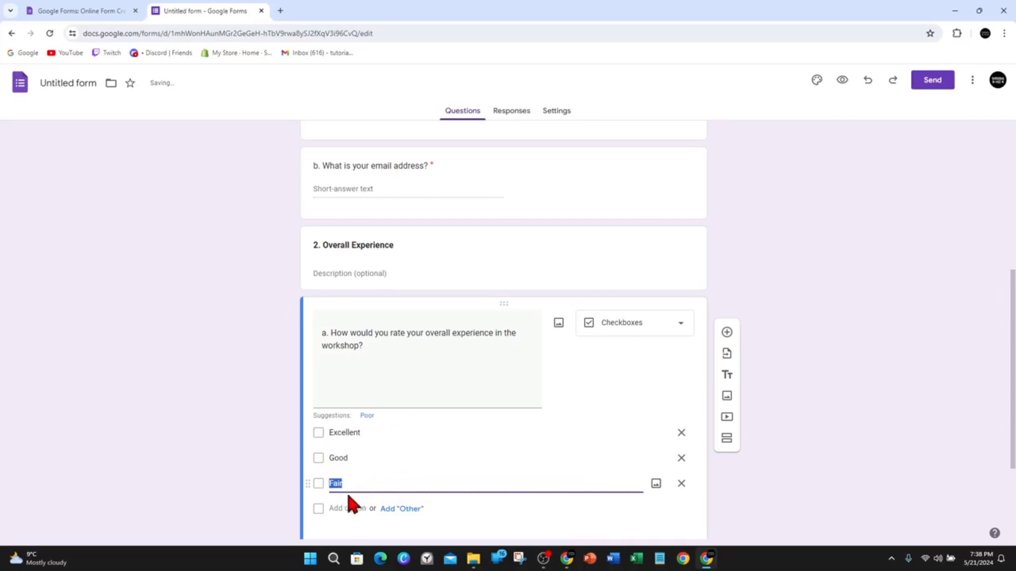
pyautogui.click(339, 508)
# Add two more answer options below "Poor", leaving the first as "Option 5" and naming the second "Very Poor".
pyautogui.click(351, 478)
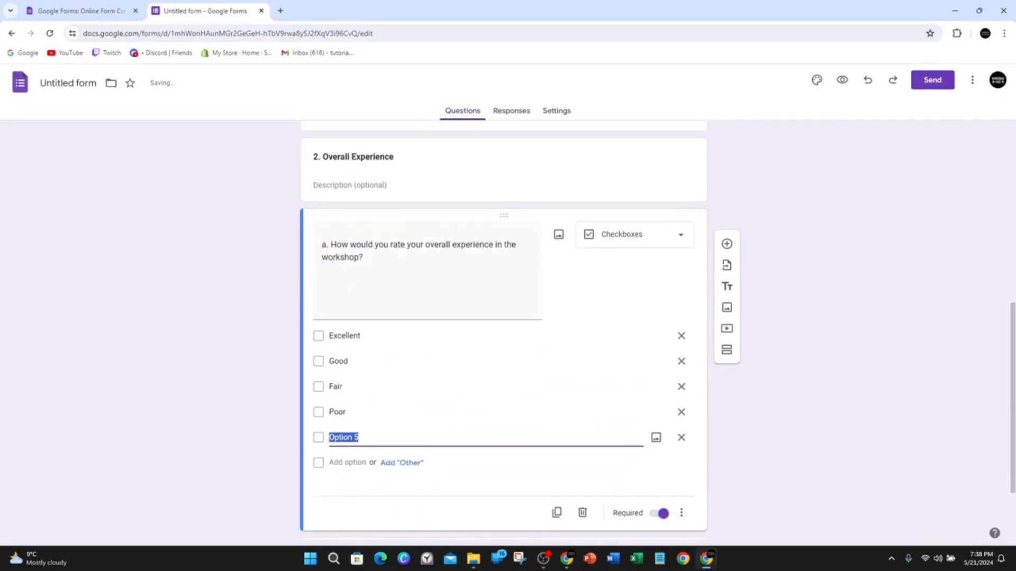
pyautogui.hotkey('alt', 'Tab')
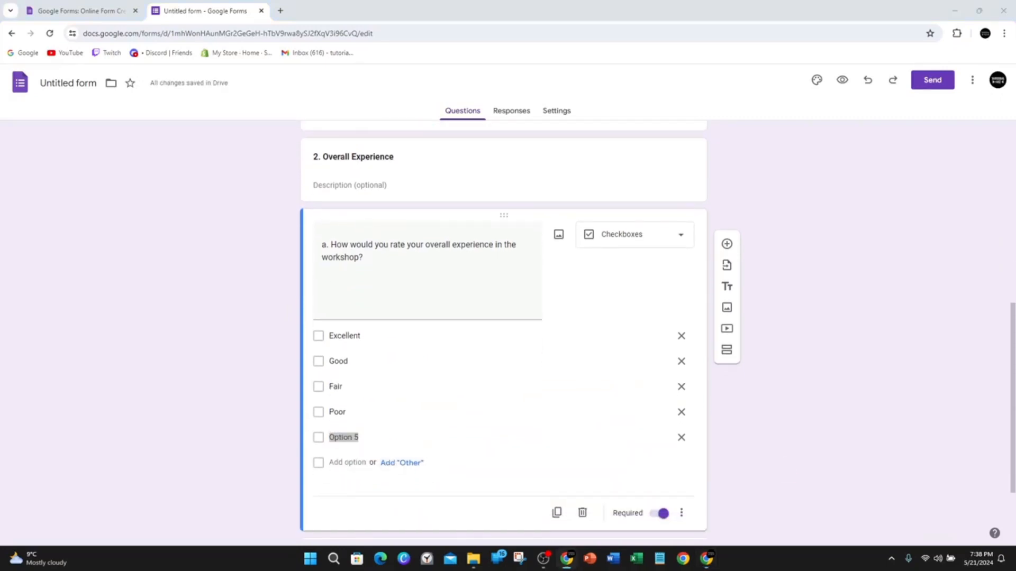
pyautogui.click(347, 463)
pyautogui.write('Very Poor')
pyautogui.scroll(-3, 713, 437)
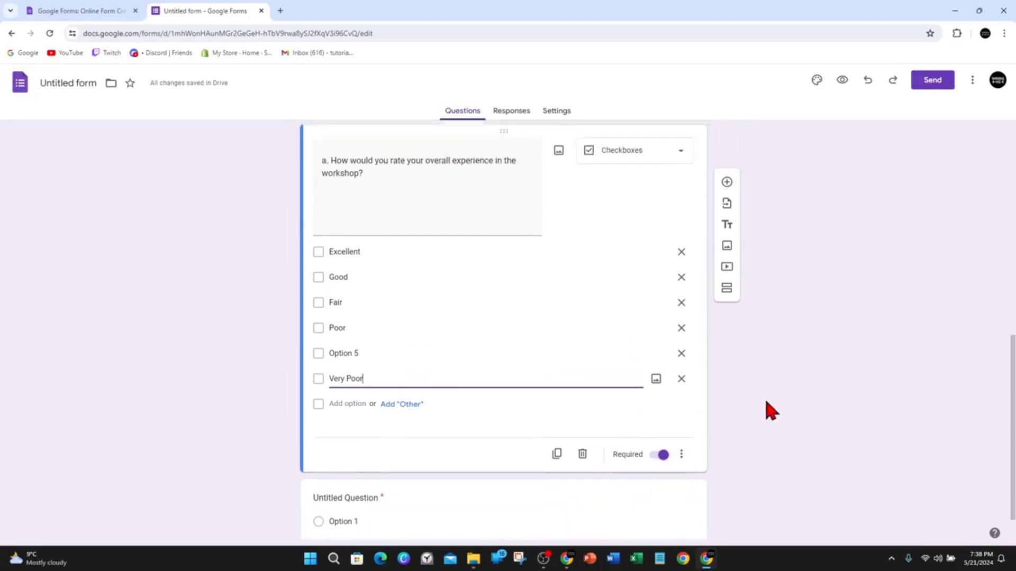
# Switch the required setting of the first email question off and back on.
pyautogui.scroll(6, 766, 411)
pyautogui.click(667, 373)
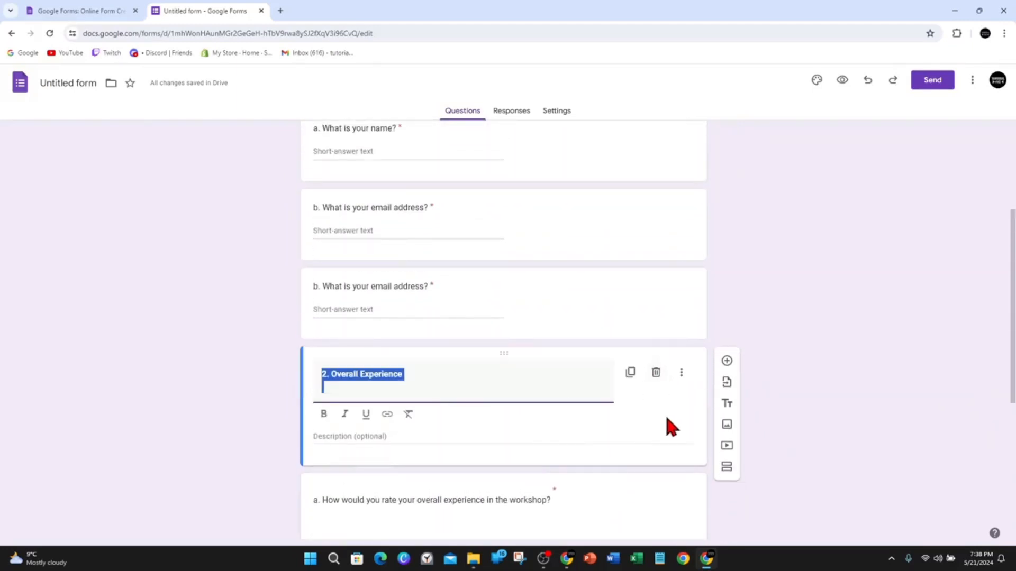
pyautogui.scroll(2, 660, 340)
pyautogui.click(649, 331)
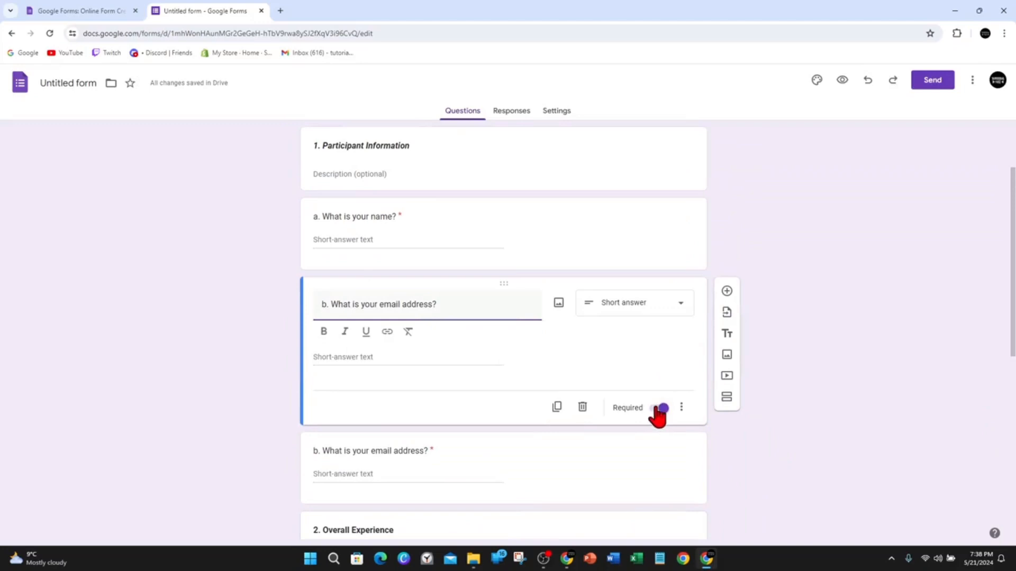
pyautogui.scroll(2, 611, 359)
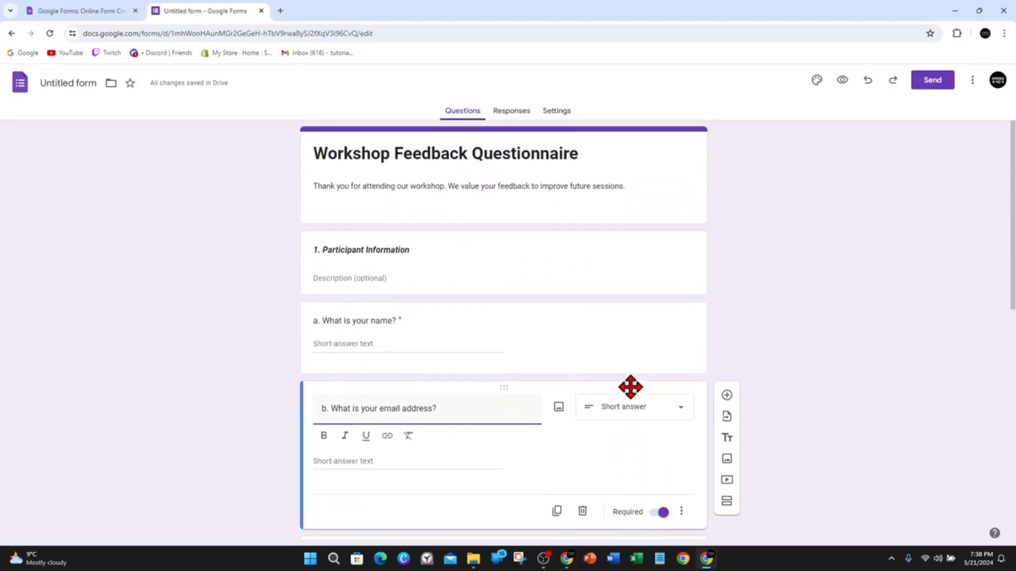
pyautogui.scroll(-2, 632, 388)
pyautogui.click(661, 410)
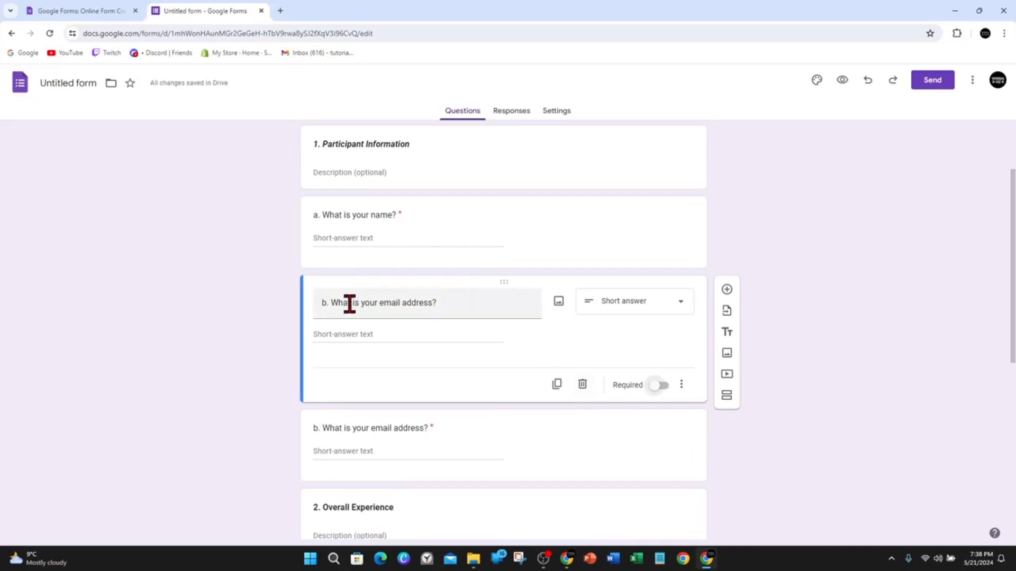
pyautogui.click(660, 385)
# Add a blank question below the first email question and look through the available question types, keeping Multiple choice.
pyautogui.scroll(-7, 762, 418)
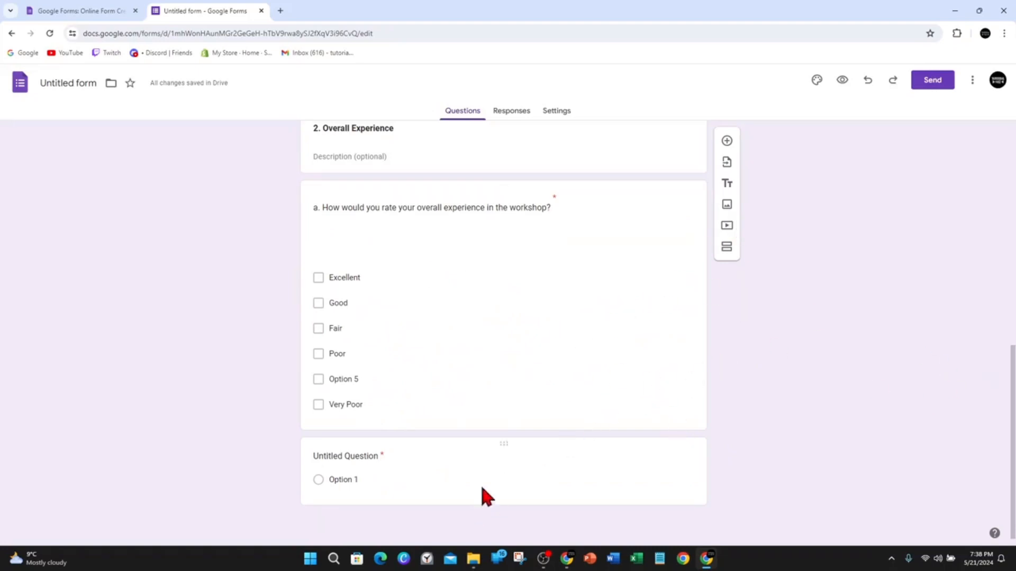
pyautogui.click(727, 141)
pyautogui.click(651, 286)
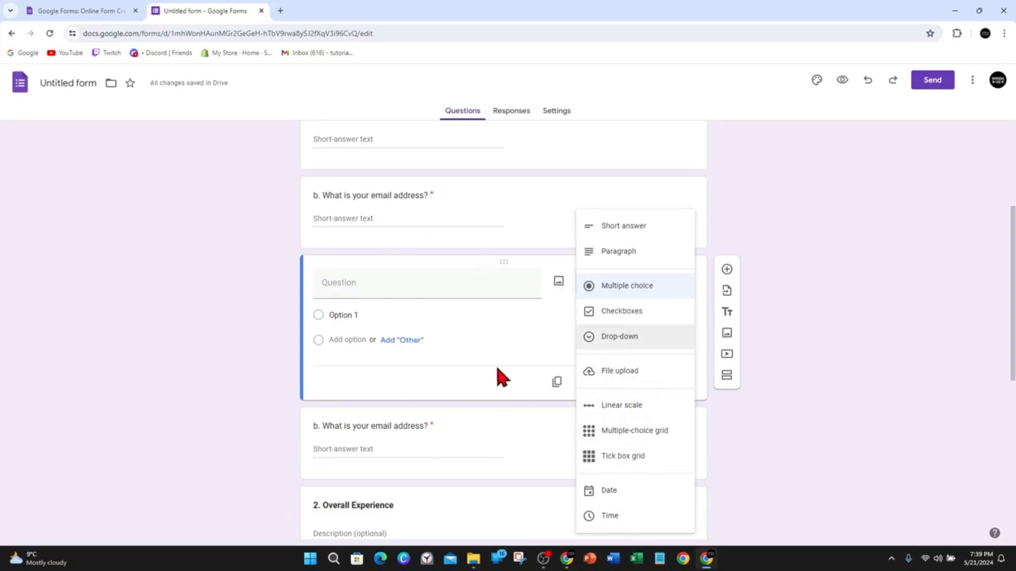
pyautogui.click(830, 283)
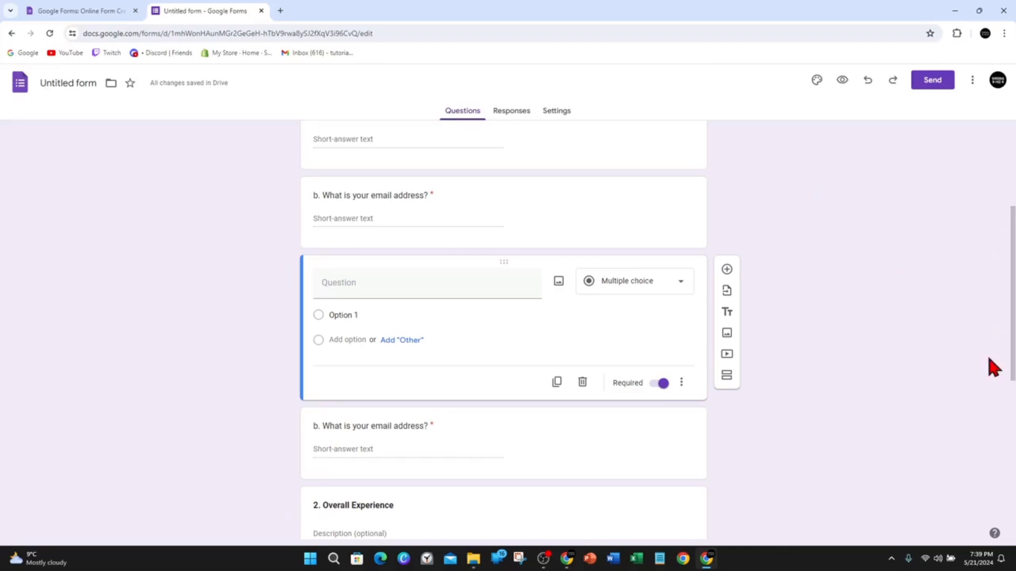
# Open the form's theme settings and set the header font to Impact.
pyautogui.moveTo(1013, 328); pyautogui.dragTo(1013, 165)
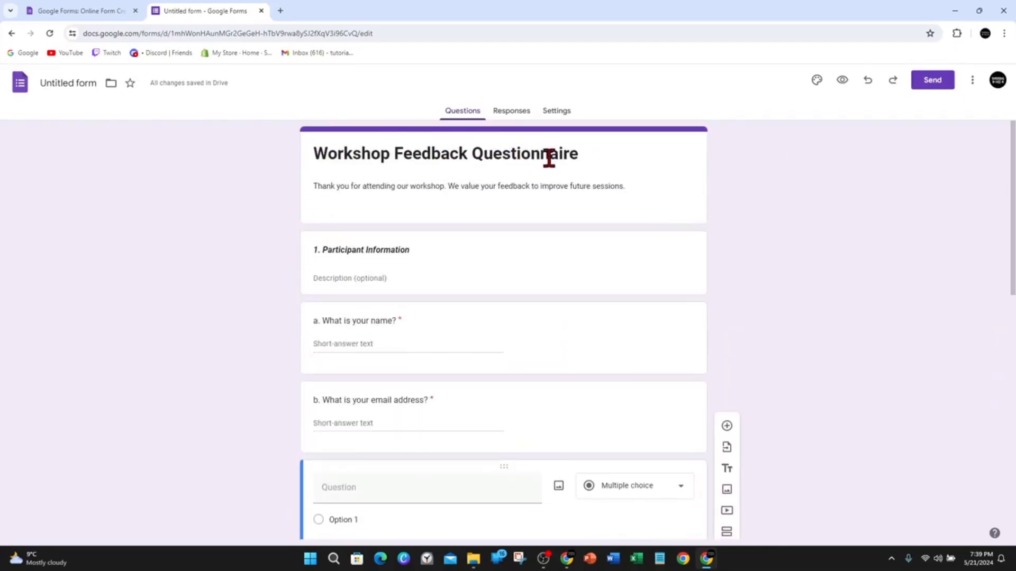
pyautogui.click(816, 80)
pyautogui.click(945, 211)
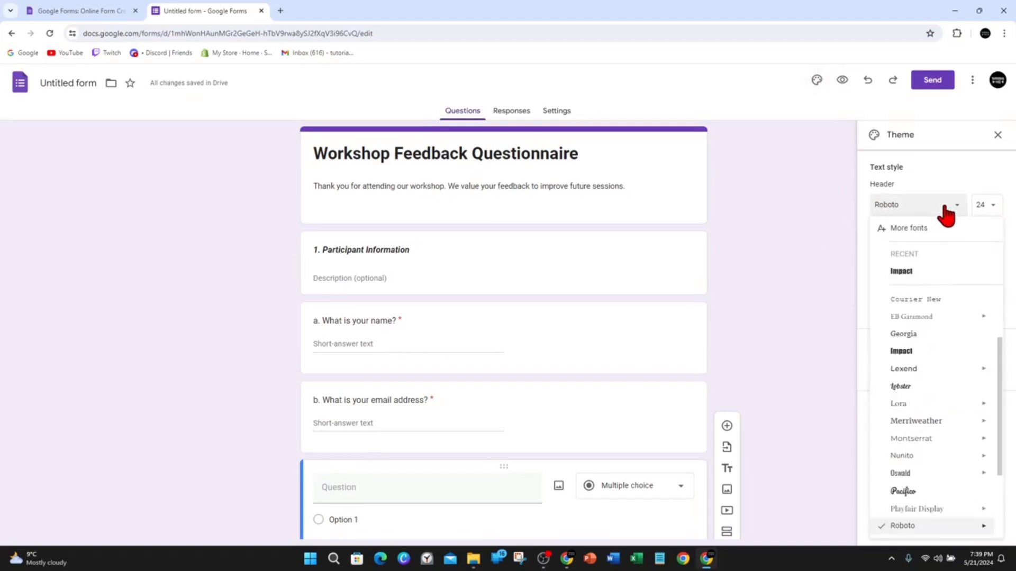
pyautogui.click(947, 272)
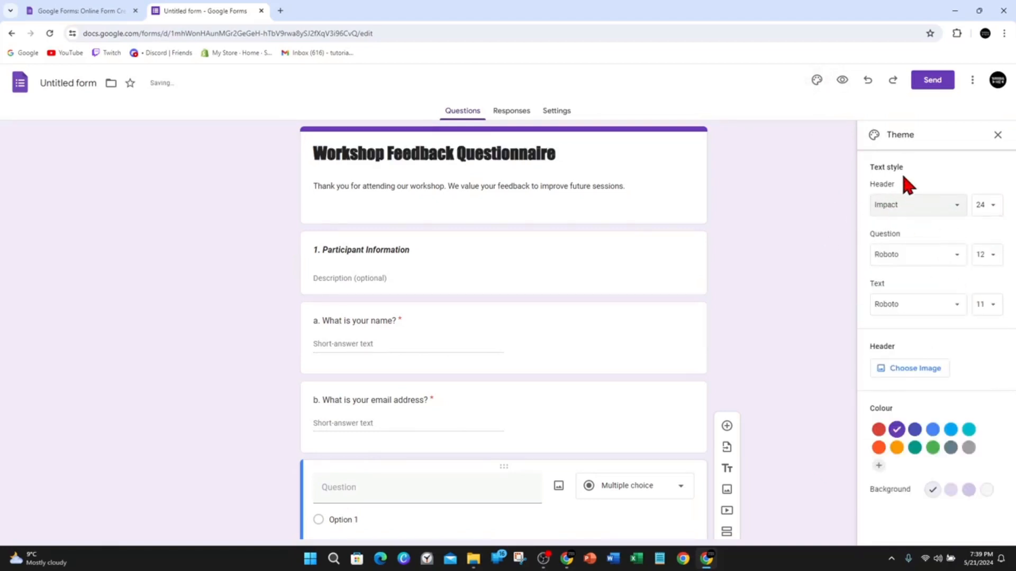
# Set the theme's question font to Lexend and the theme colour to blue.
pyautogui.click(916, 256)
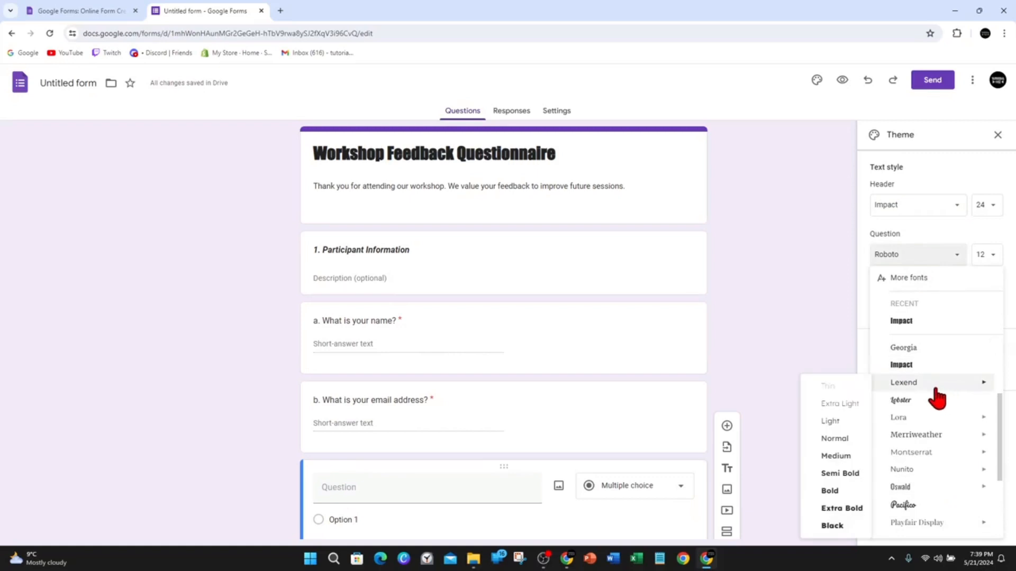
pyautogui.click(938, 383)
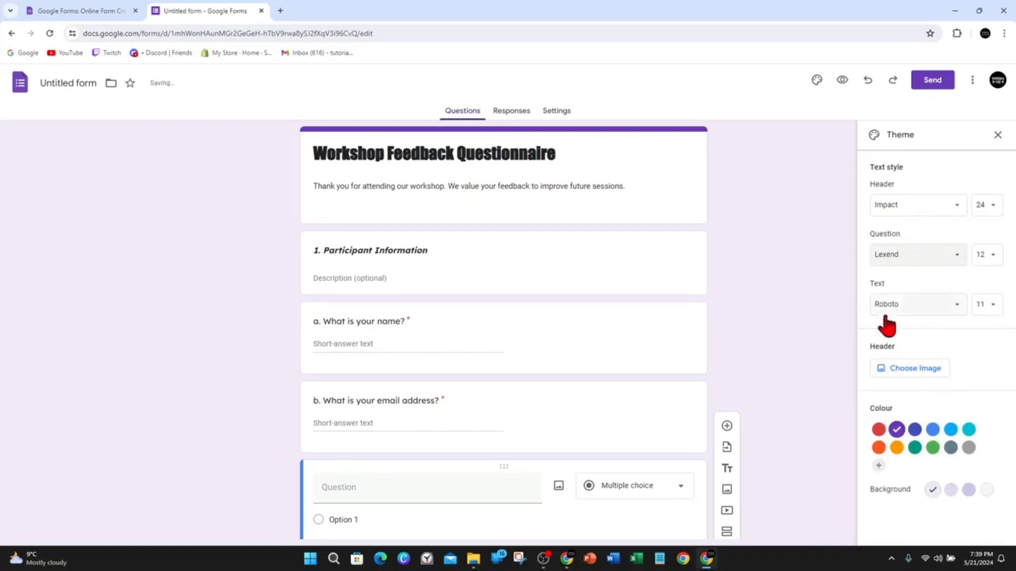
pyautogui.click(879, 431)
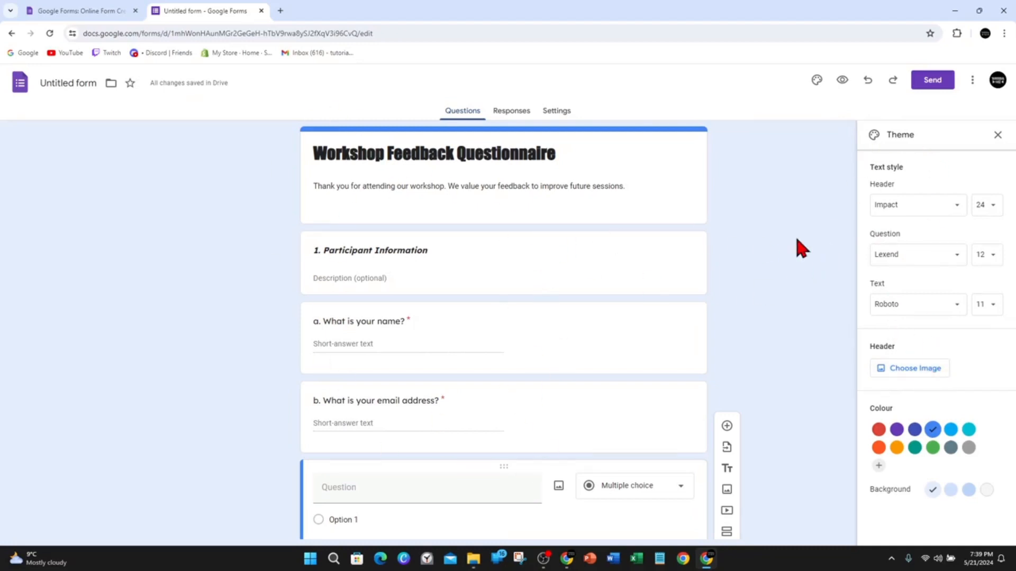
# Generate a shortened link for sending the form and check the HTML embed option before returning to the link.
pyautogui.click(935, 92)
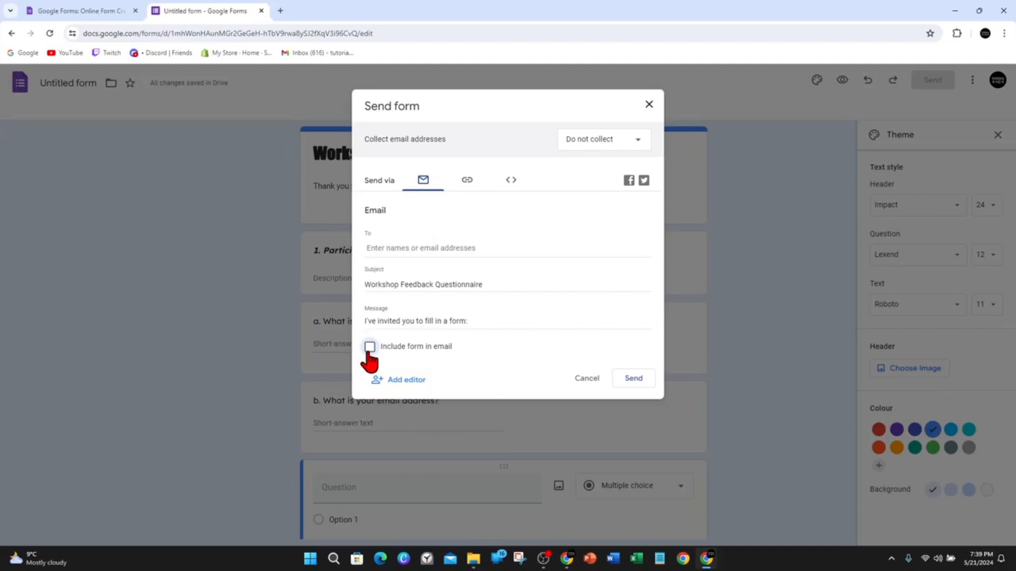
pyautogui.click(469, 185)
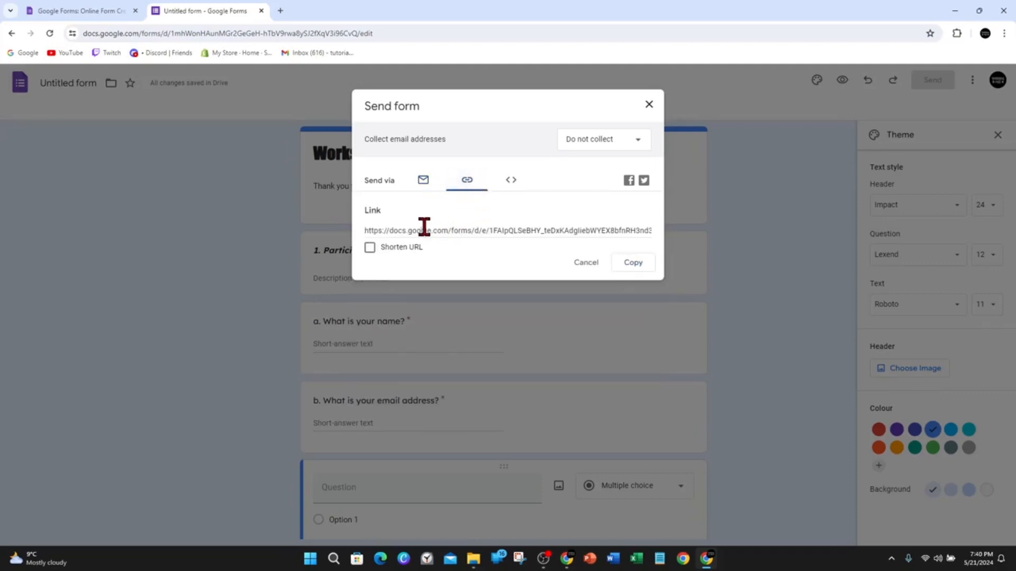
pyautogui.click(369, 247)
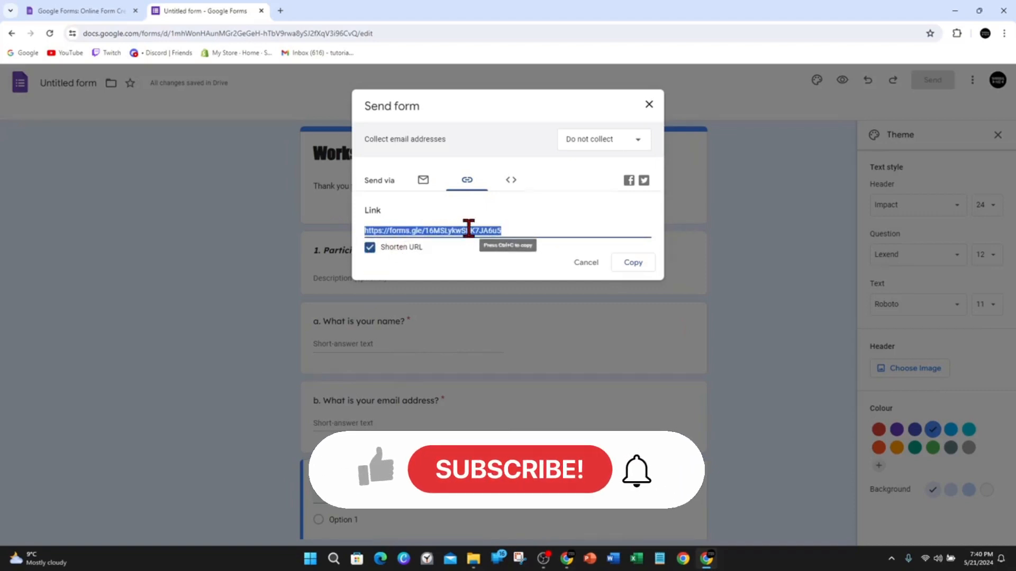
pyautogui.click(544, 165)
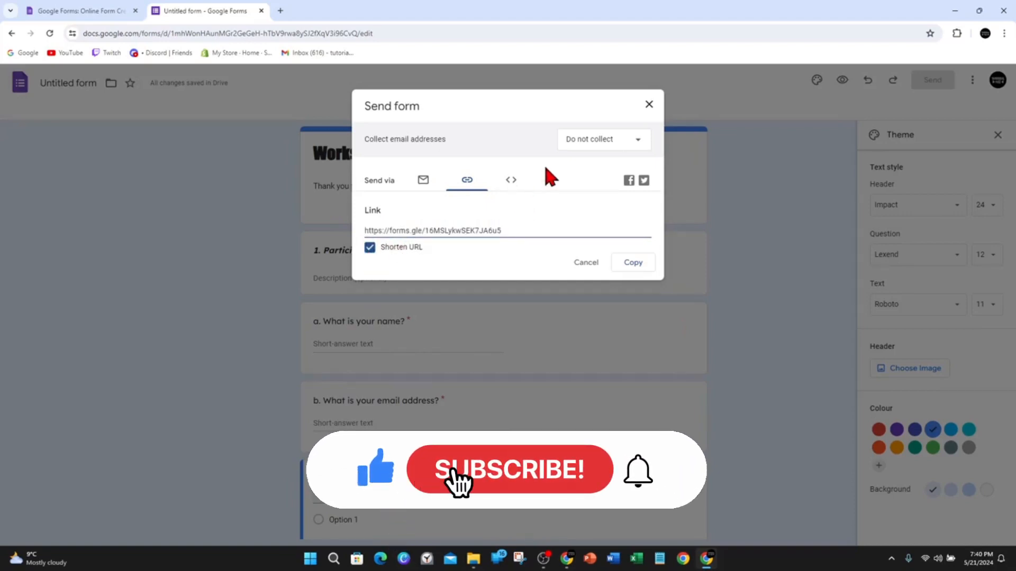
pyautogui.click(521, 179)
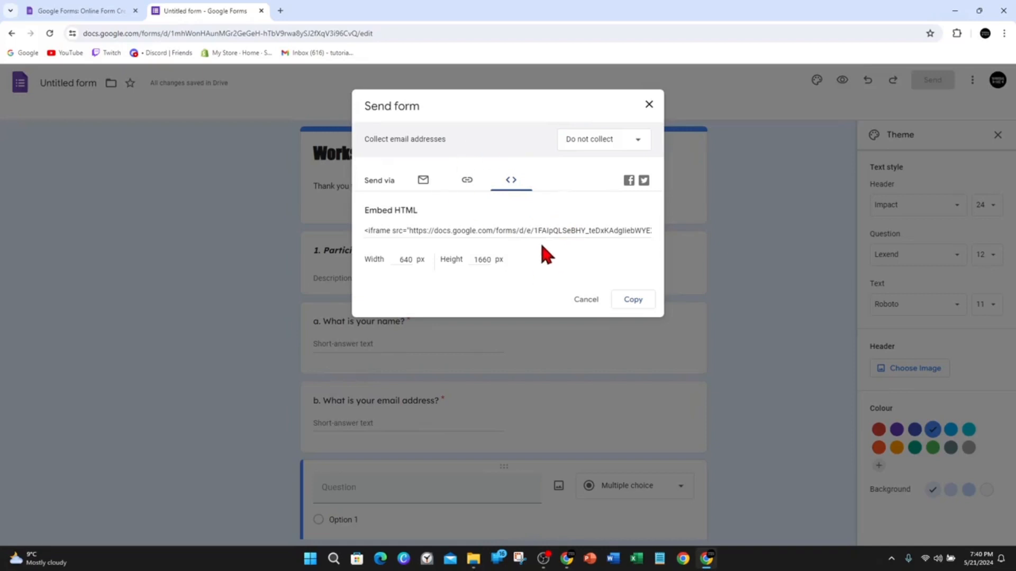
pyautogui.click(467, 182)
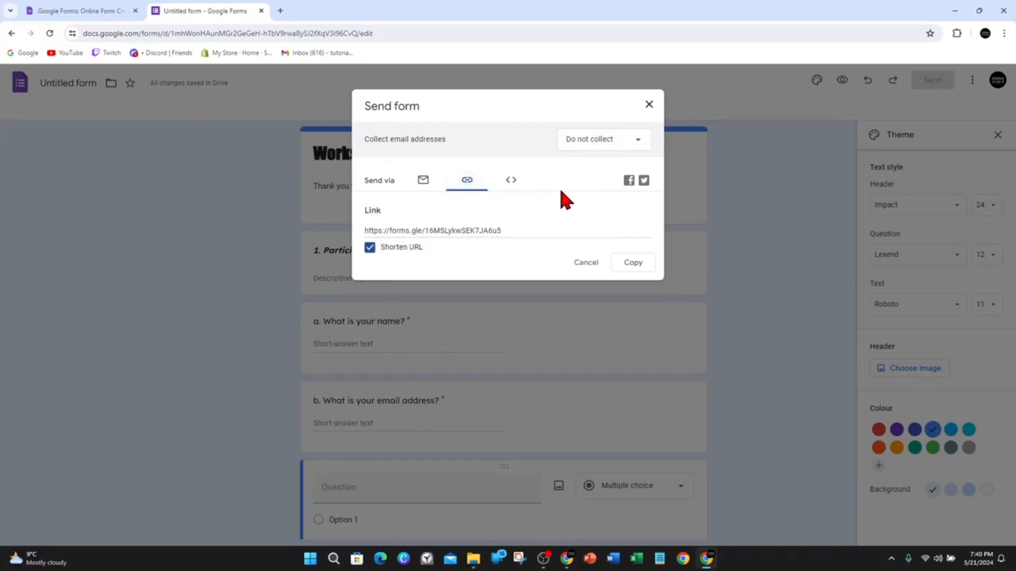